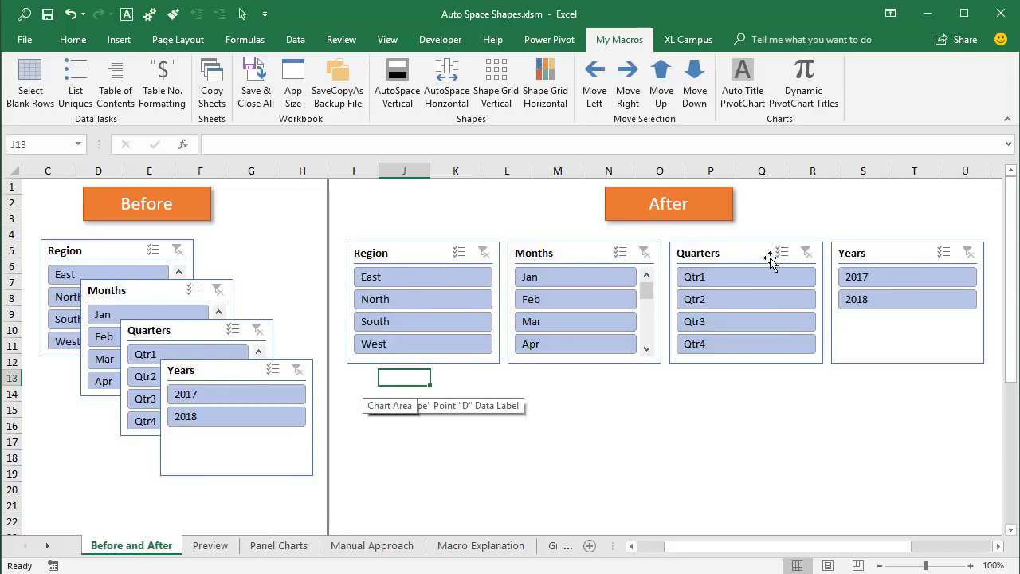
- Examine the spaced slicer layouts in the After section of the Before and After sheet
{"action": "left_click_drag", "start_coordinate": [782, 549], "coordinate": [861, 551]}
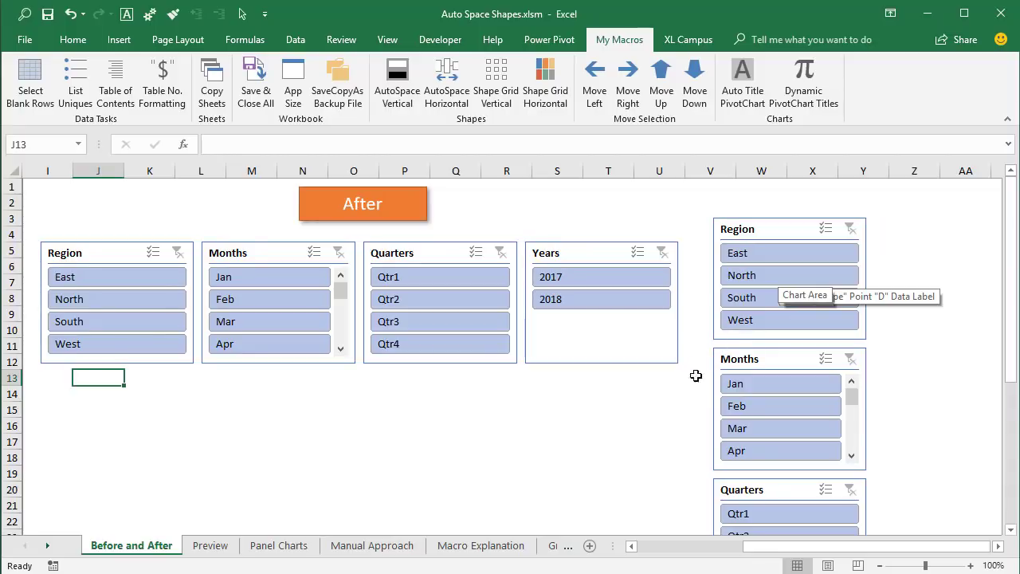
{"action": "scroll", "coordinate": [684, 410], "scroll_direction": "down", "scroll_amount": 5}
{"action": "scroll", "coordinate": [685, 411], "scroll_direction": "up", "scroll_amount": 5}
- Examine the built-in alignment and distribution options for the overlapping slicers on the Preview sheet
{"action": "left_click", "coordinate": [207, 546]}
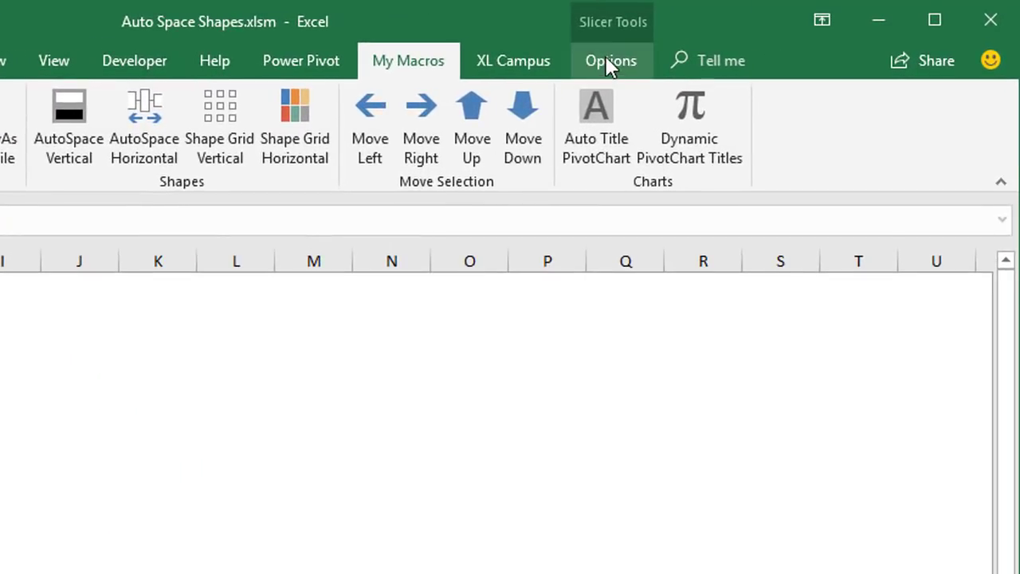
{"action": "left_click", "coordinate": [611, 63]}
{"action": "left_click", "coordinate": [452, 136]}
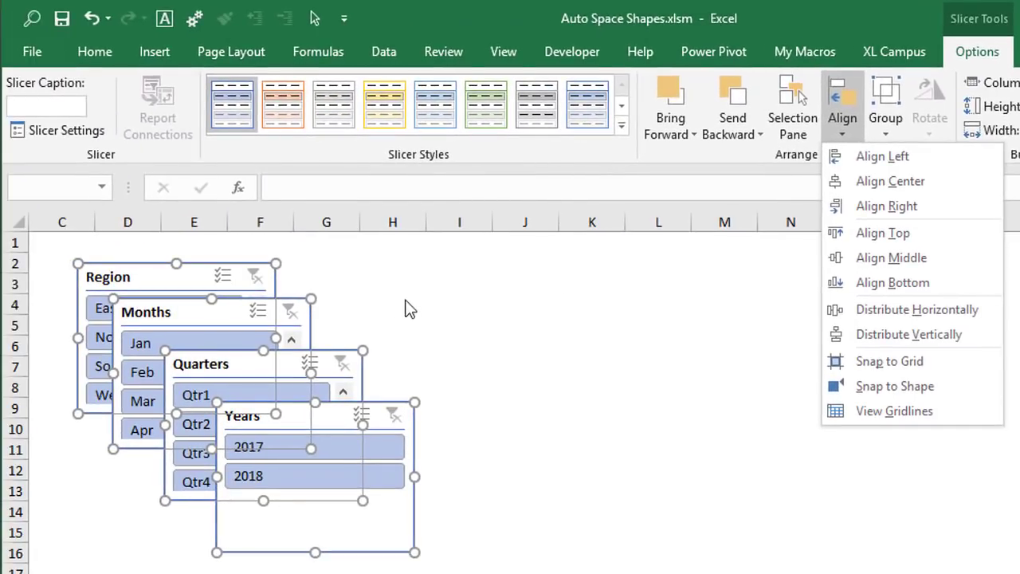
{"action": "left_click", "coordinate": [392, 304]}
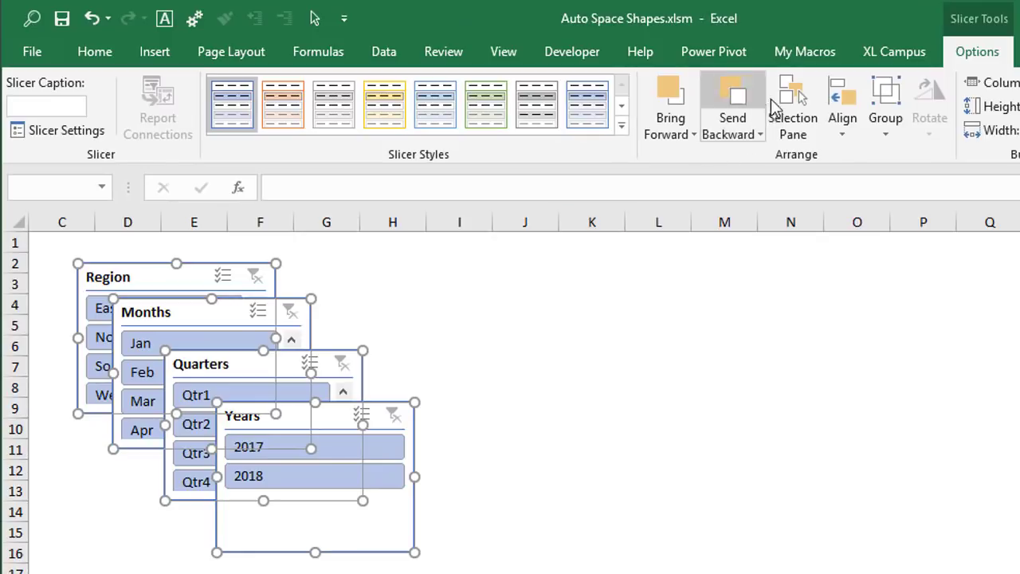
- Stack the selected Preview slicers with the AutoSpace Vertical macro, and rearrange them into a row with AutoSpace Horizontal
{"action": "left_click", "coordinate": [806, 52]}
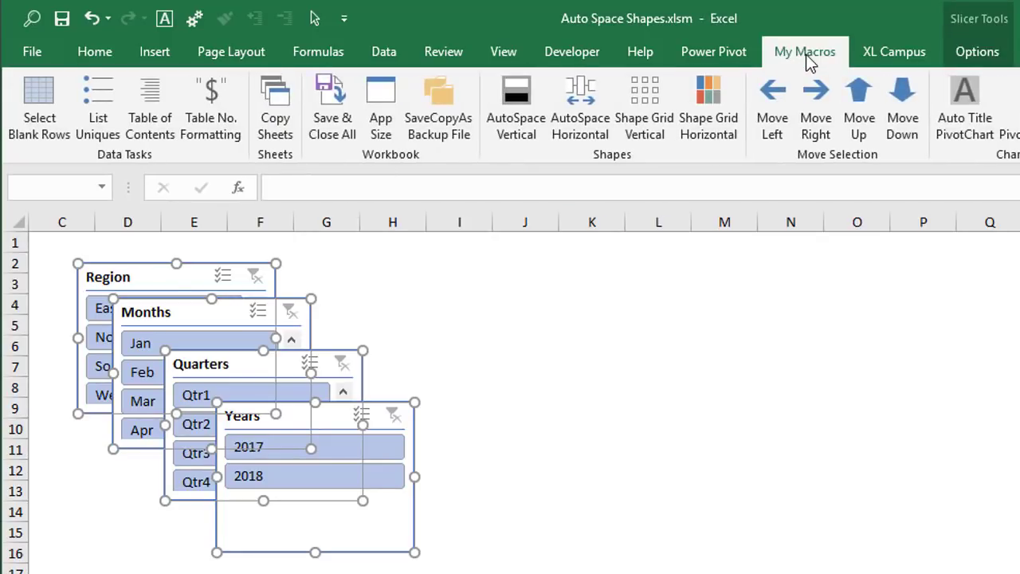
{"action": "left_click", "coordinate": [523, 130]}
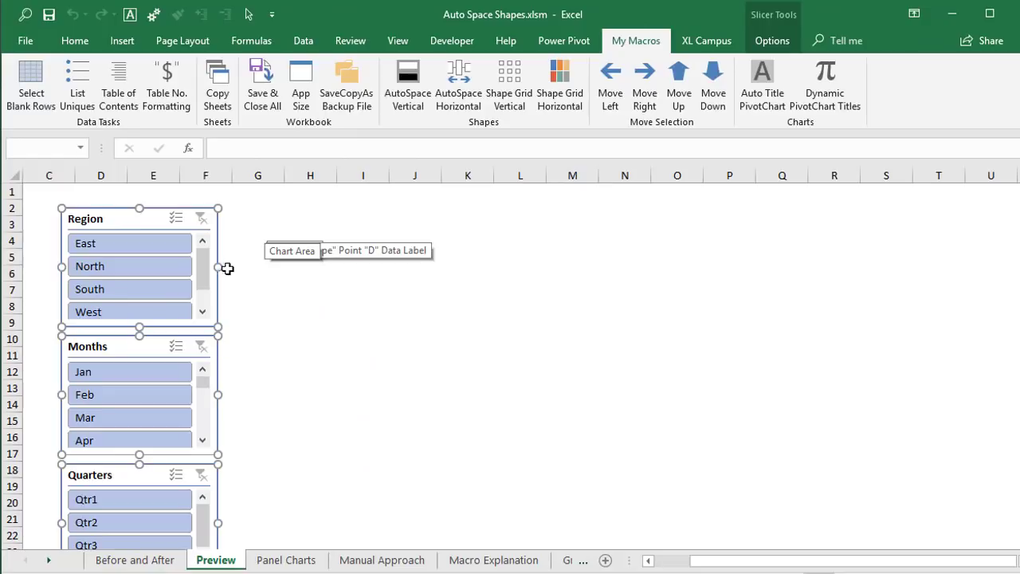
{"action": "left_click", "coordinate": [444, 111]}
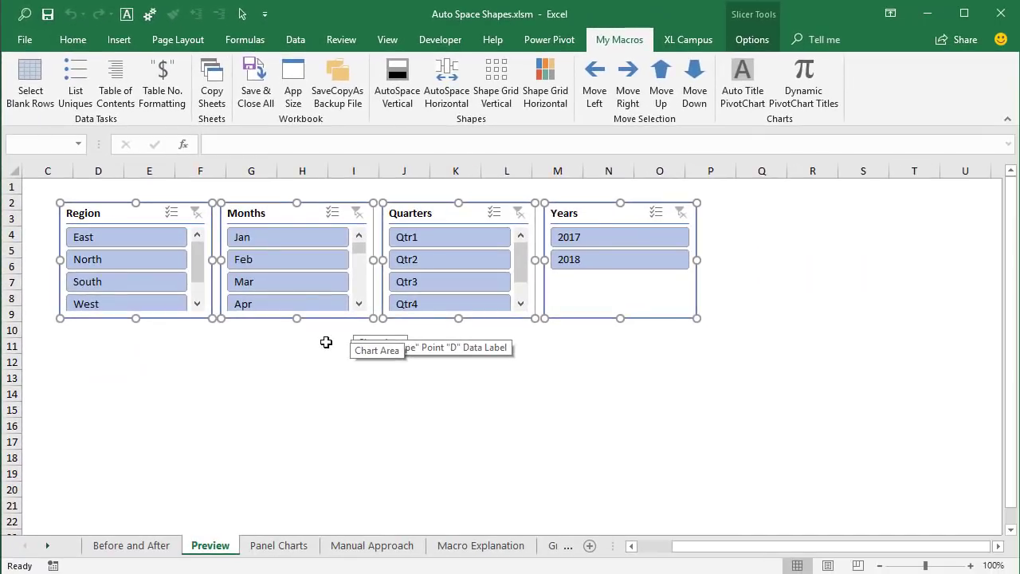
- Examine the grid layout of the charts on the Panel Charts sheet
{"action": "left_click", "coordinate": [276, 549]}
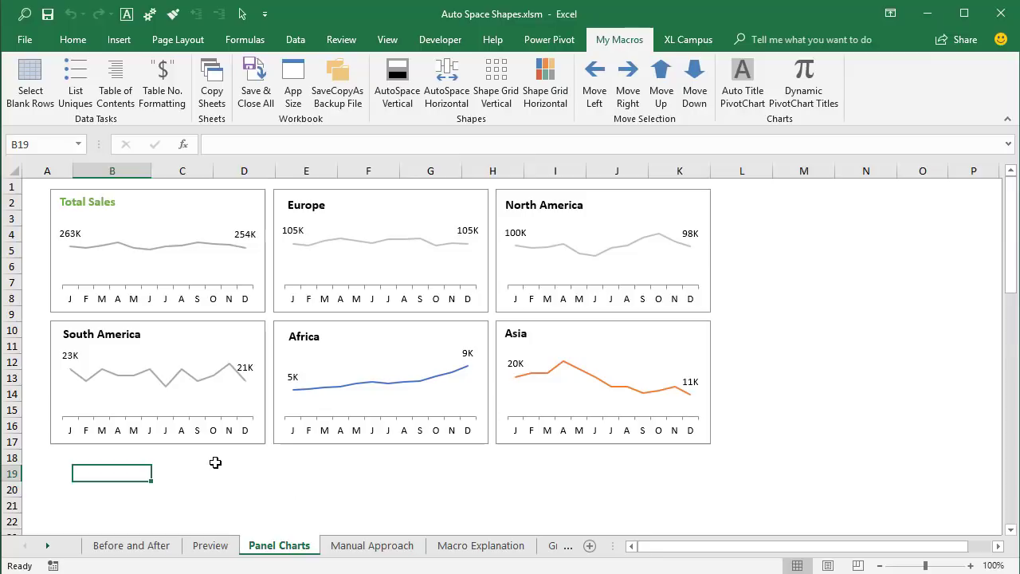
- Insert Region, Months, Quarters and Years slicers for the pivot table on the Manual Approach sheet
{"action": "left_click", "coordinate": [354, 547]}
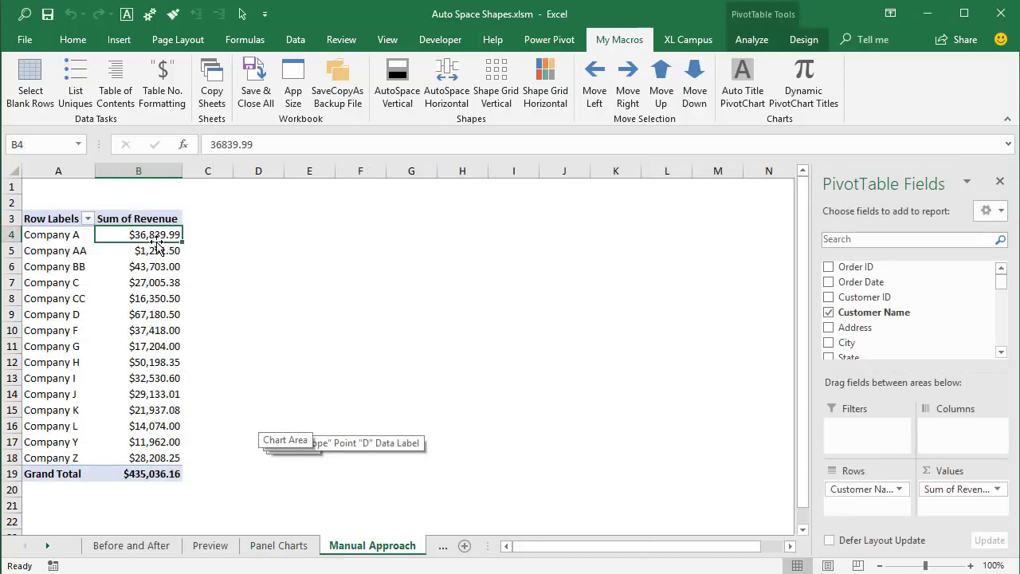
{"action": "mouse_move", "coordinate": [150, 236]}
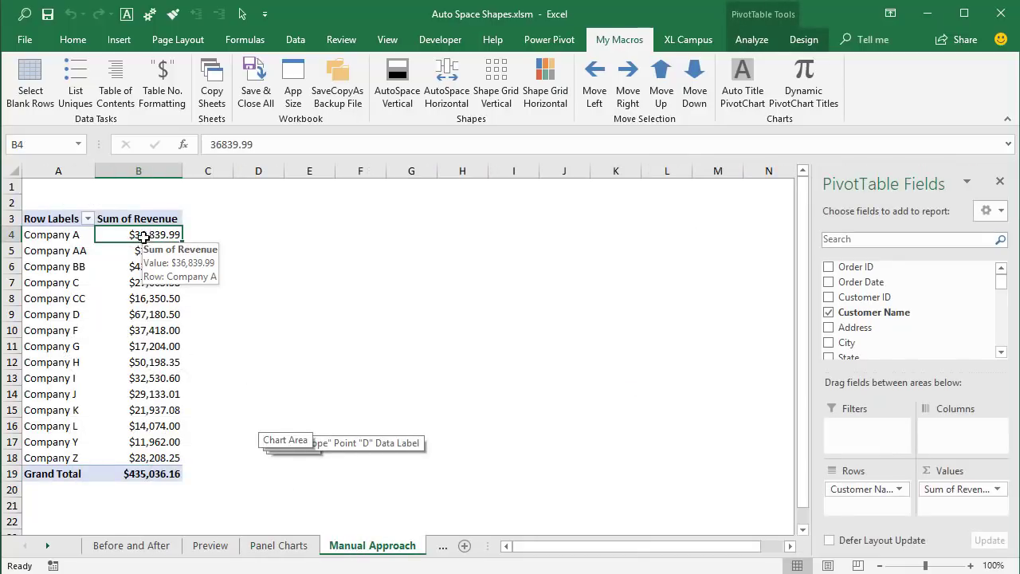
{"action": "left_click", "coordinate": [117, 40]}
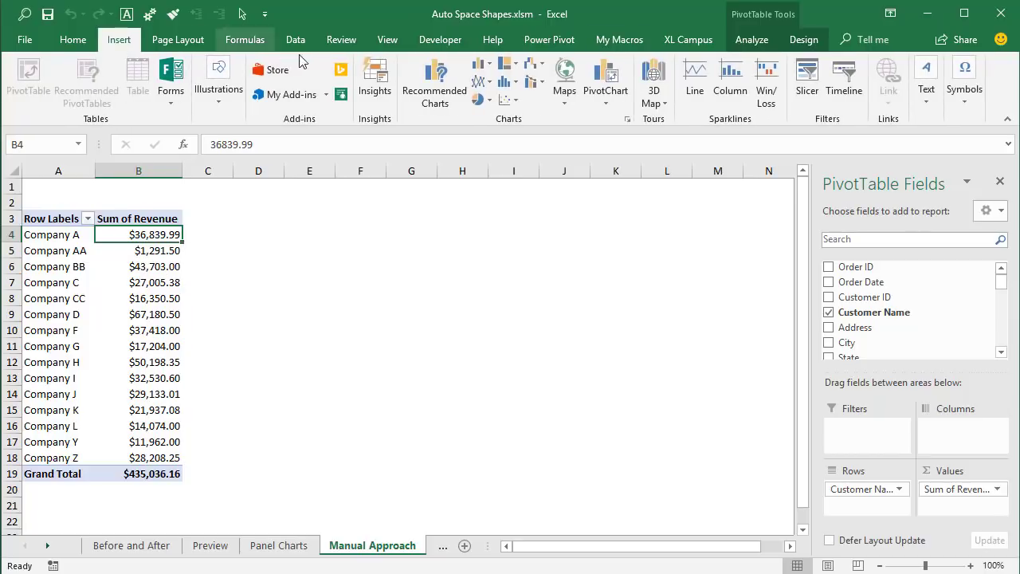
{"action": "left_click", "coordinate": [807, 80]}
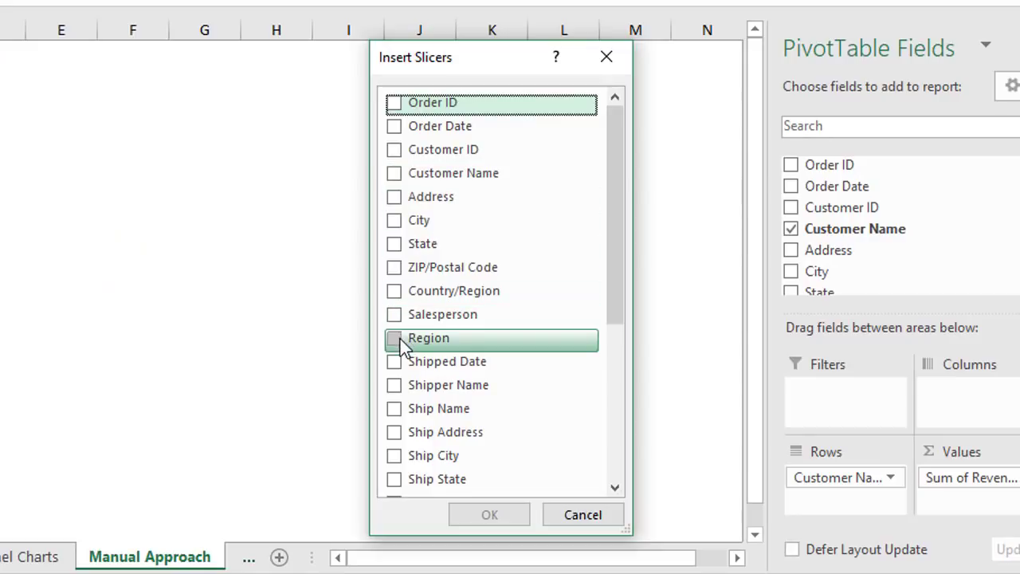
{"action": "left_click", "coordinate": [452, 357]}
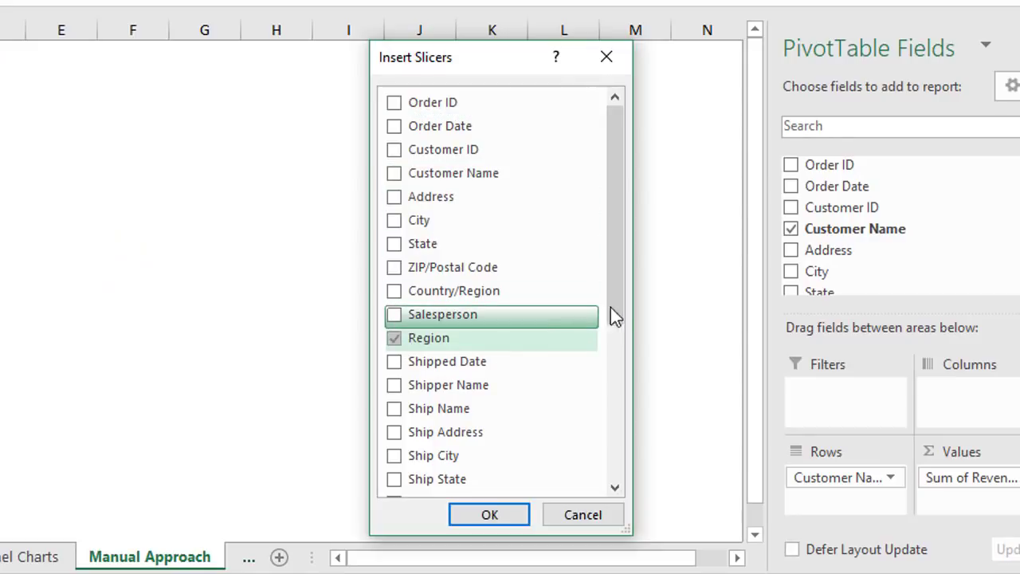
{"action": "left_click_drag", "start_coordinate": [614, 305], "coordinate": [600, 489]}
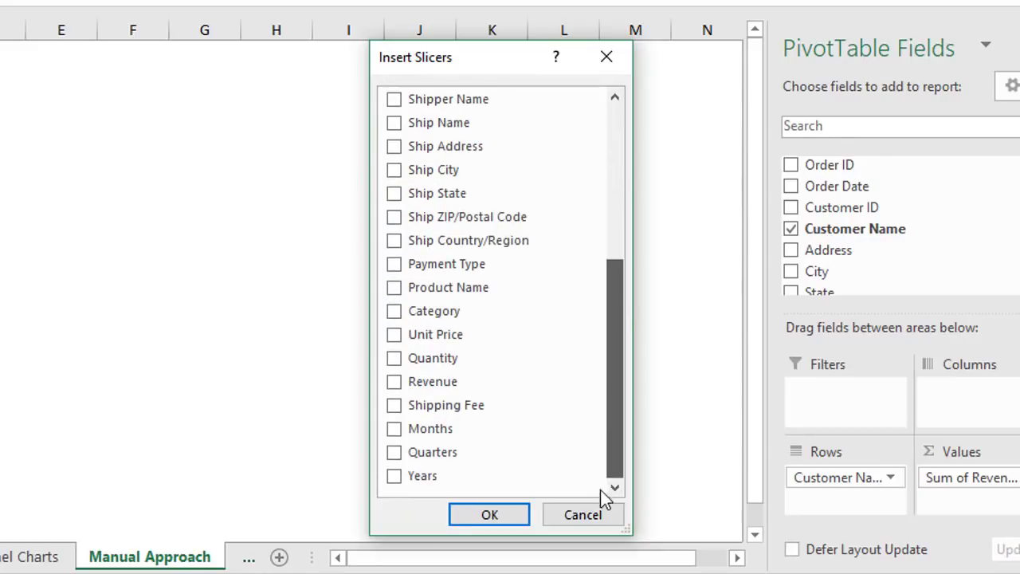
{"action": "left_click", "coordinate": [395, 453]}
{"action": "left_click", "coordinate": [394, 476]}
{"action": "left_click", "coordinate": [476, 514]}
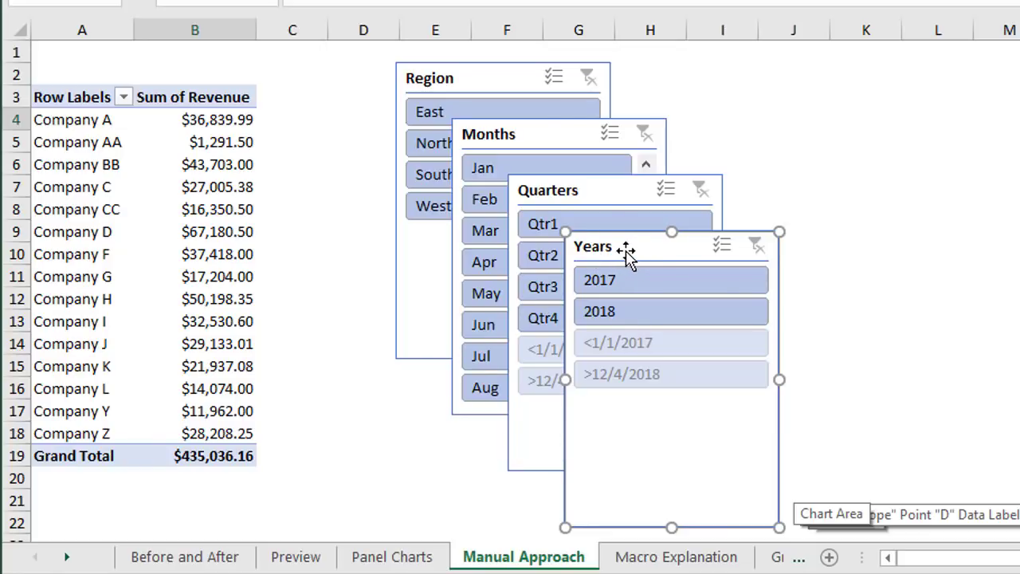
- Align the top edges of all four slicers on the Manual Approach sheet
{"action": "key", "text": "ctrl+a"}
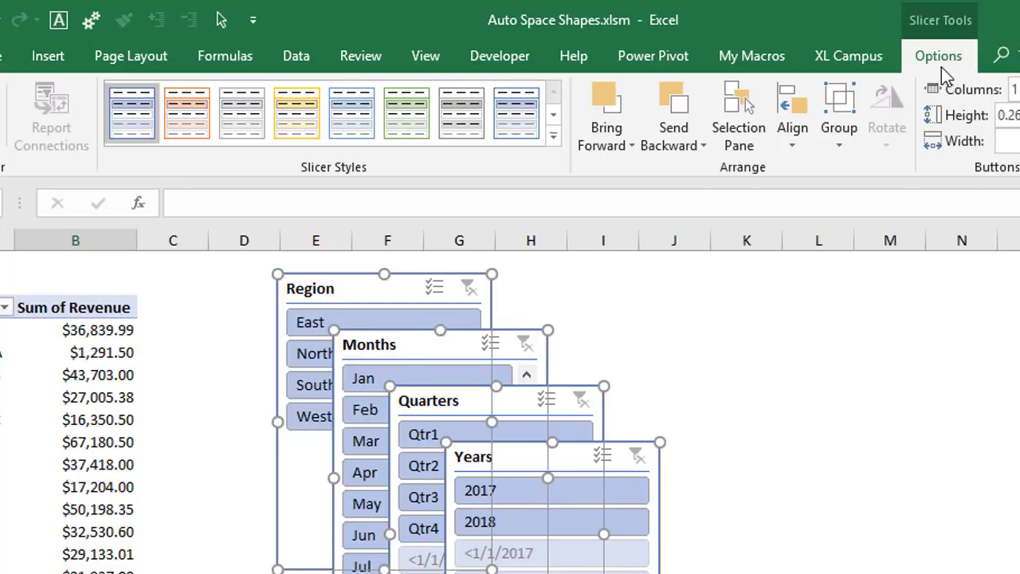
{"action": "left_click", "coordinate": [796, 143]}
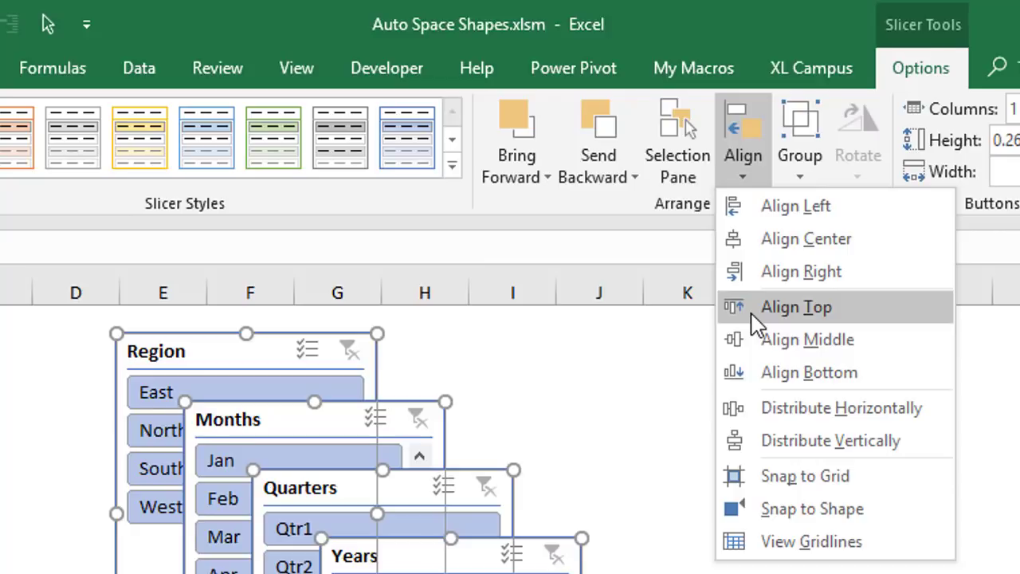
{"action": "left_click", "coordinate": [753, 315]}
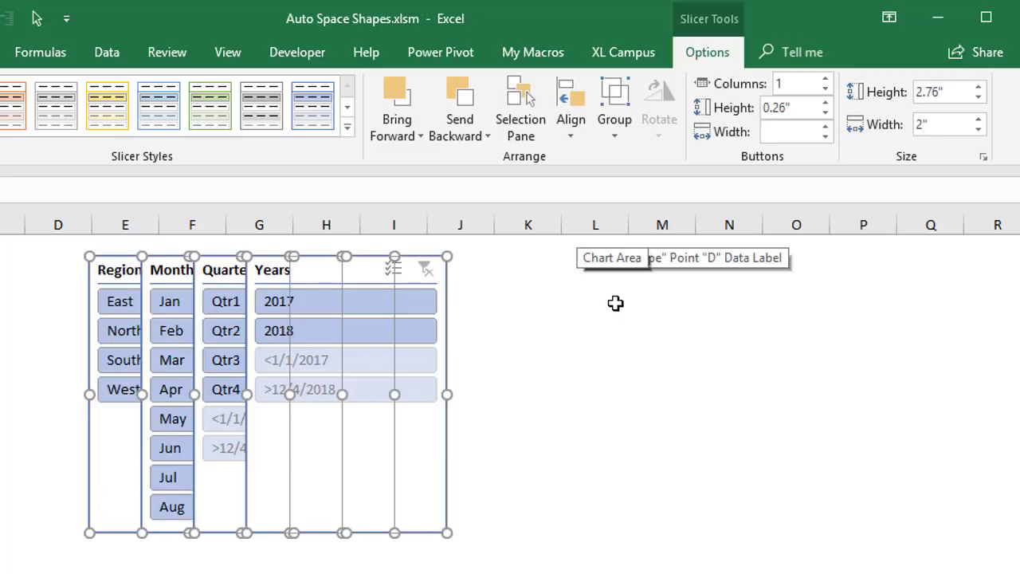
- Move the Years slicer straight across to about columns M to P, keeping it level with the other slicers
{"action": "left_click", "coordinate": [588, 306]}
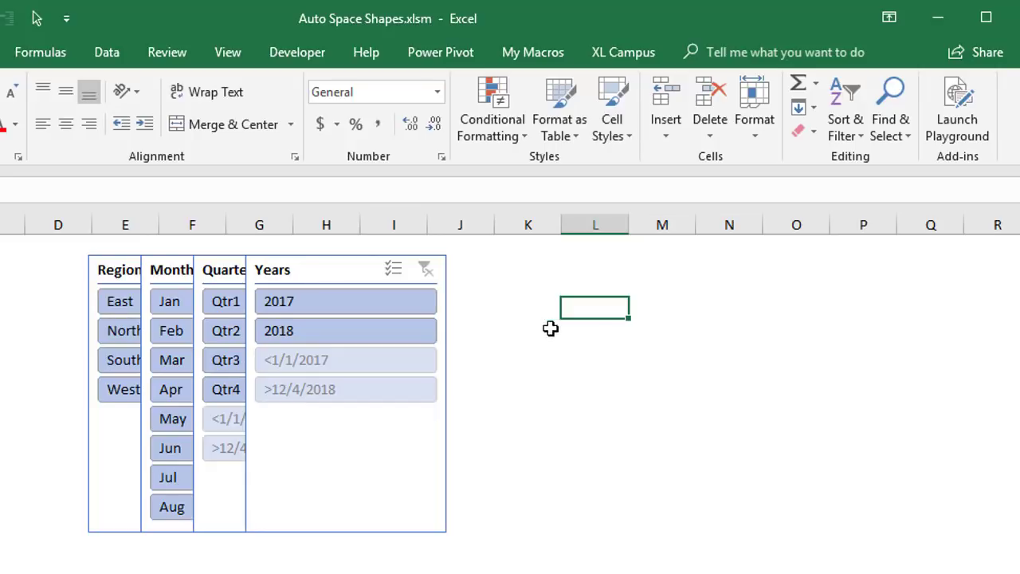
{"action": "left_click", "coordinate": [302, 271]}
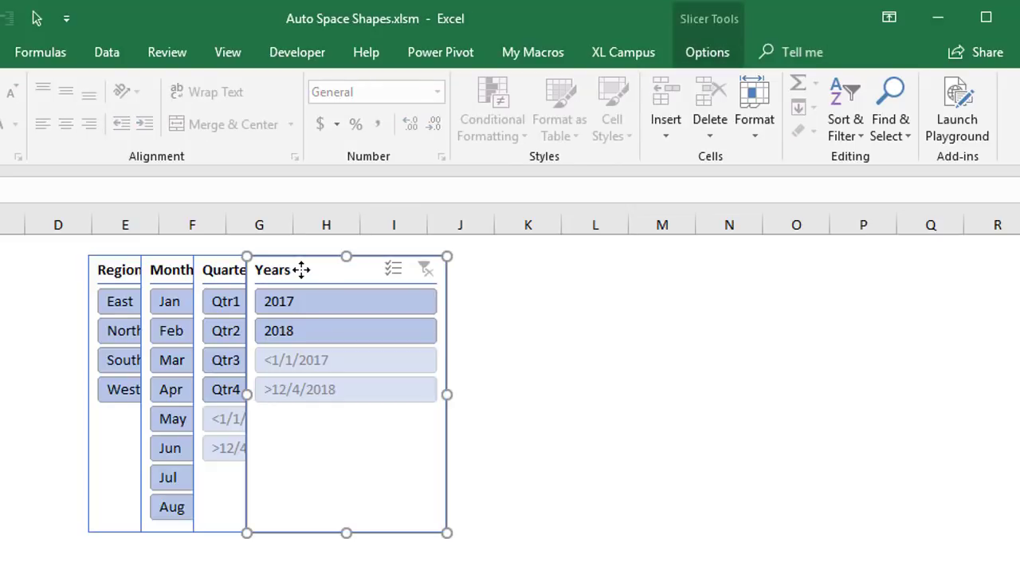
{"action": "left_click_drag", "start_coordinate": [302, 270], "coordinate": [734, 271]}
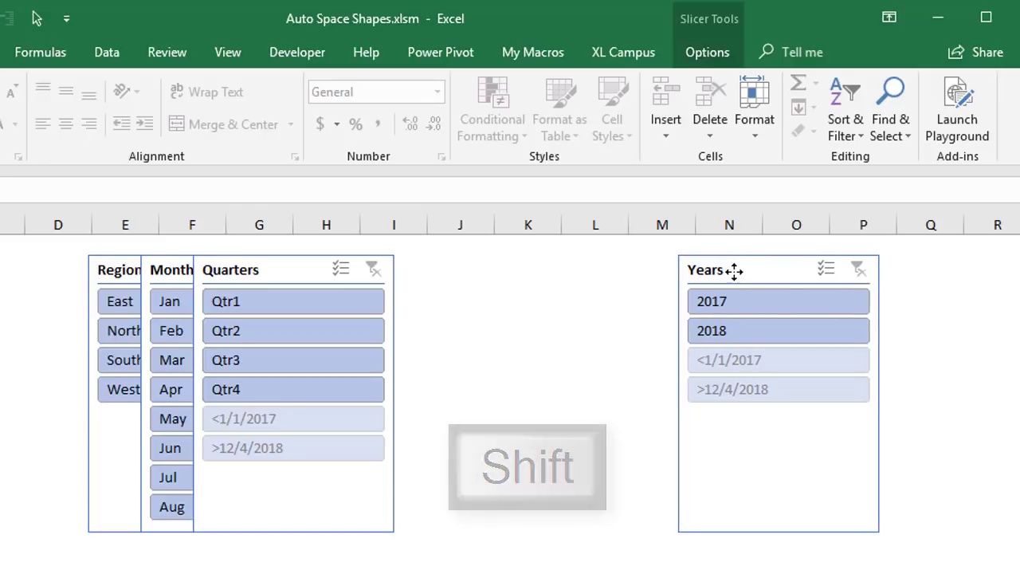
{"action": "left_click_drag", "start_coordinate": [734, 271], "coordinate": [735, 271]}
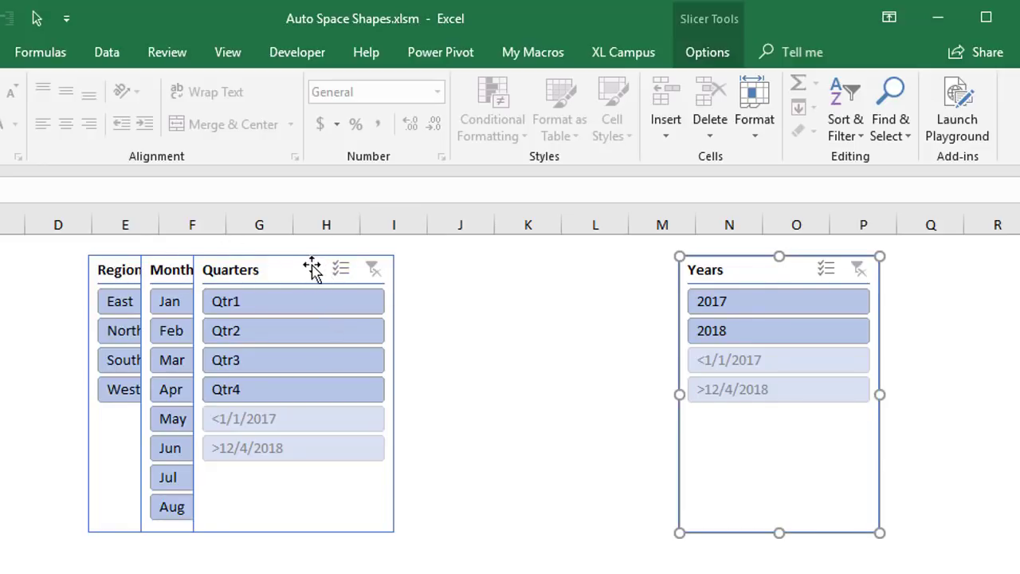
- Distribute all four slicers horizontally between the Region and Years slicers
{"action": "key", "text": "ctrl+a"}
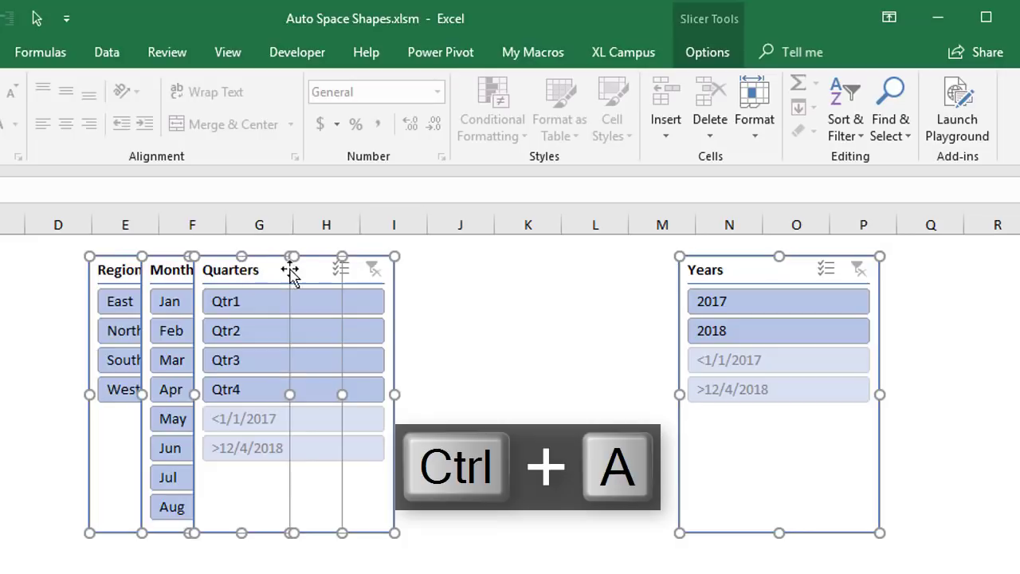
{"action": "left_click", "coordinate": [702, 52]}
{"action": "left_click", "coordinate": [571, 134]}
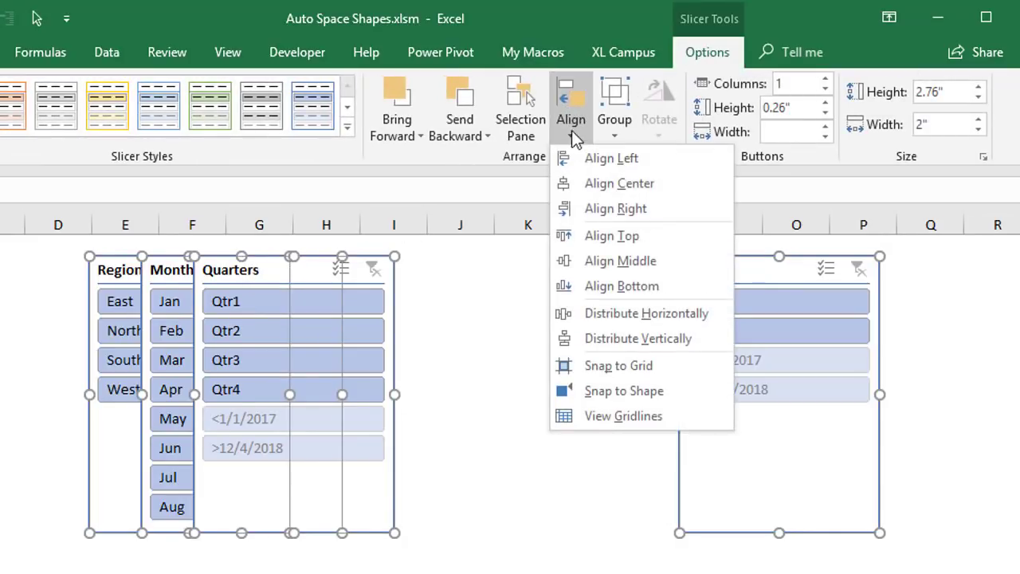
{"action": "left_click", "coordinate": [578, 315]}
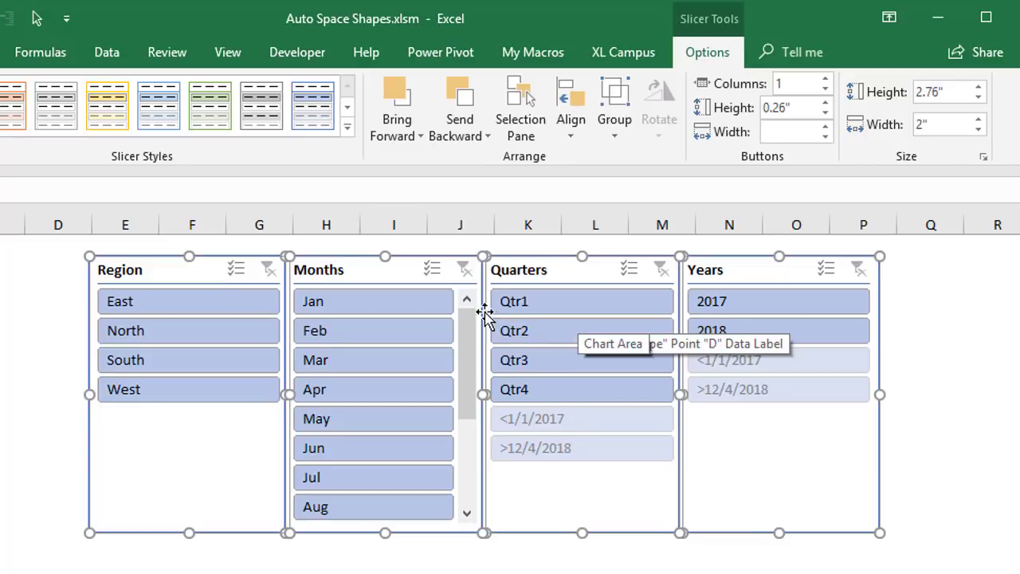
- Move the Years slicer farther right to about columns N to Q, and redistribute all four slicers horizontally
{"action": "left_click", "coordinate": [481, 569]}
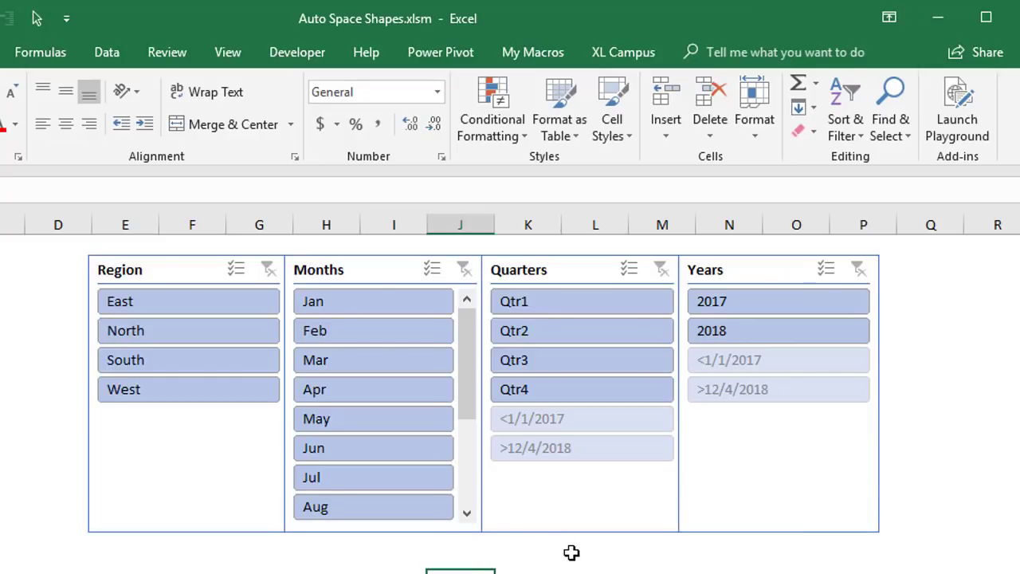
{"action": "left_click", "coordinate": [716, 271]}
{"action": "left_click_drag", "start_coordinate": [716, 271], "coordinate": [772, 268]}
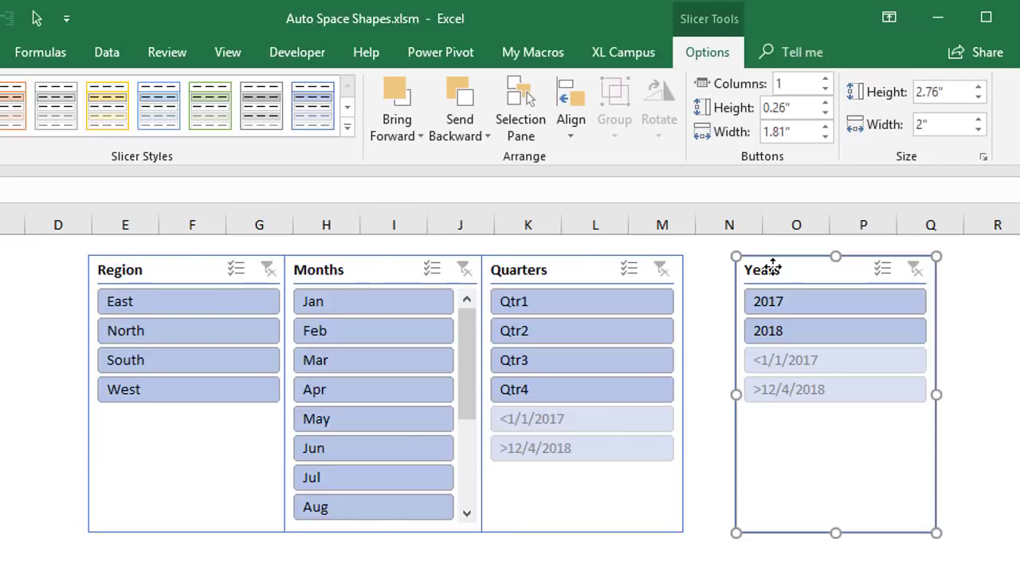
{"action": "key", "text": "ctrl+a"}
{"action": "left_click", "coordinate": [578, 127]}
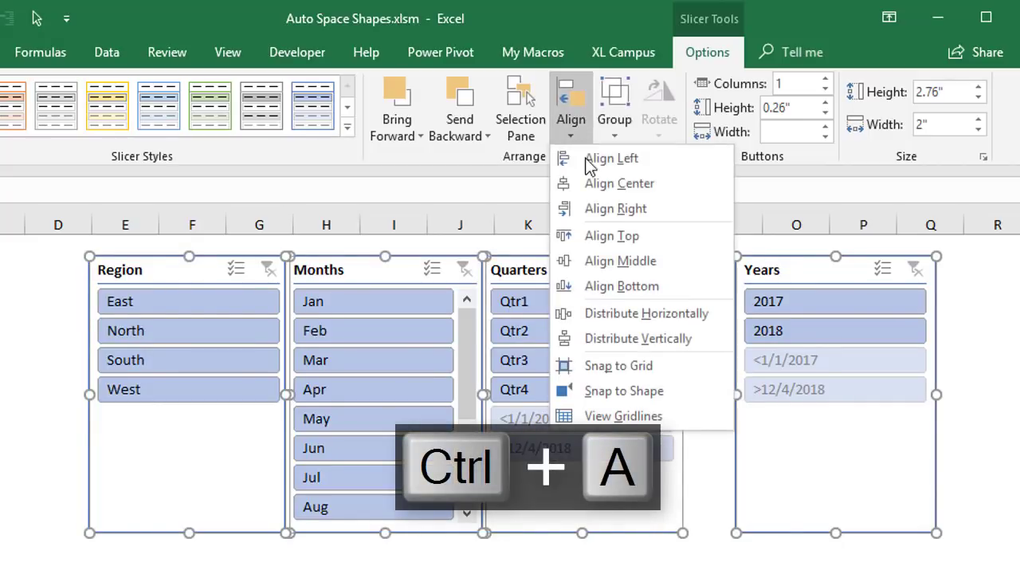
{"action": "left_click", "coordinate": [587, 315]}
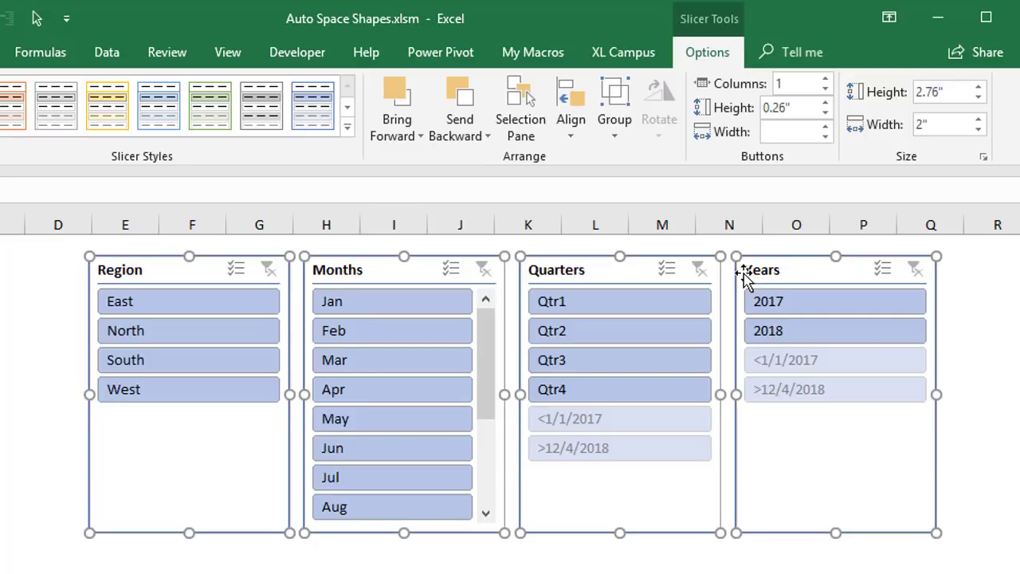
- Align the left edges of all four slicers to the Region slicer
{"action": "left_click", "coordinate": [567, 125]}
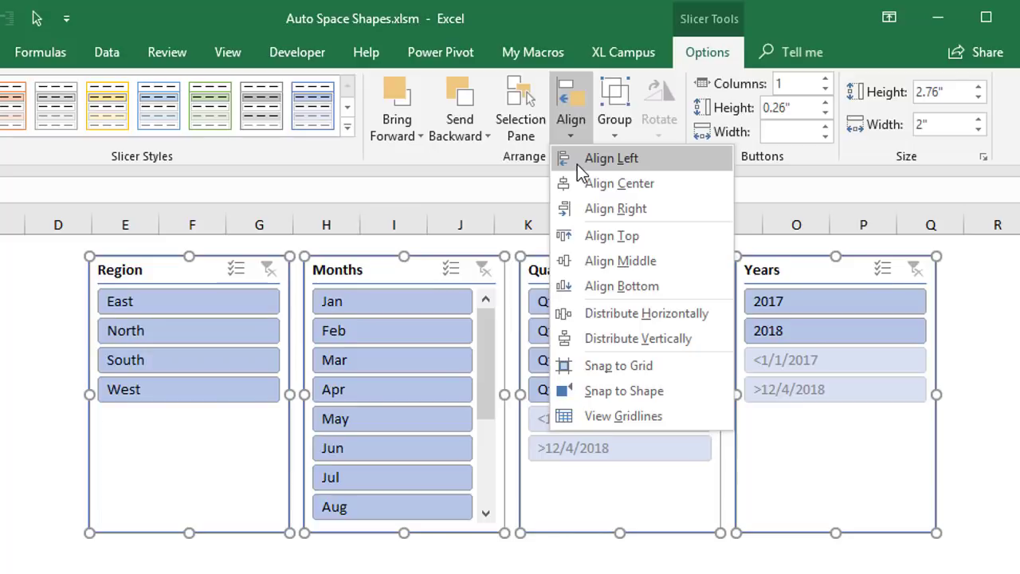
{"action": "left_click", "coordinate": [577, 165]}
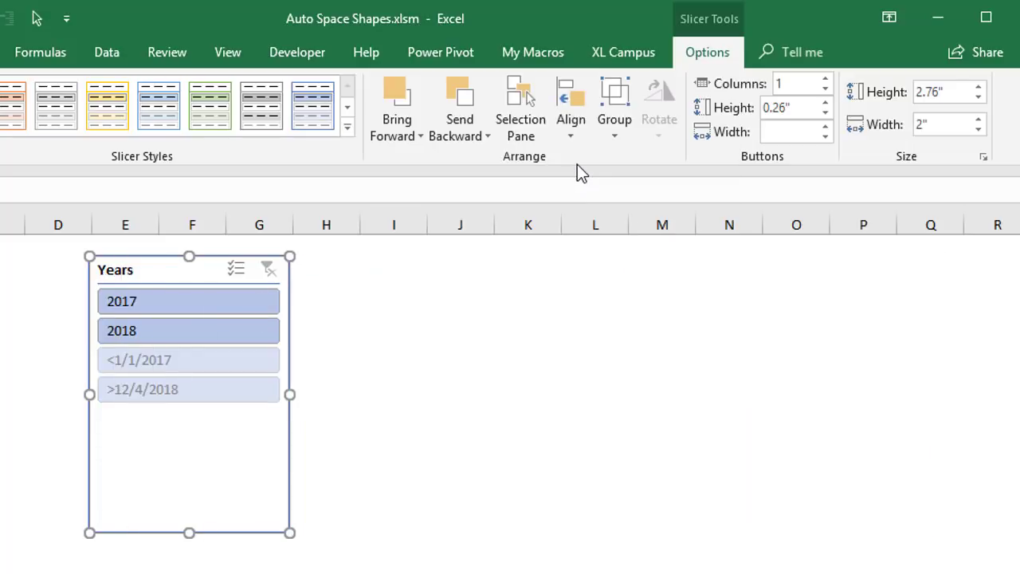
- Move the Years slicer straight down to below the pivot table's last row, and distribute all four slicers vertically
{"action": "left_click", "coordinate": [380, 332]}
{"action": "left_click", "coordinate": [146, 268]}
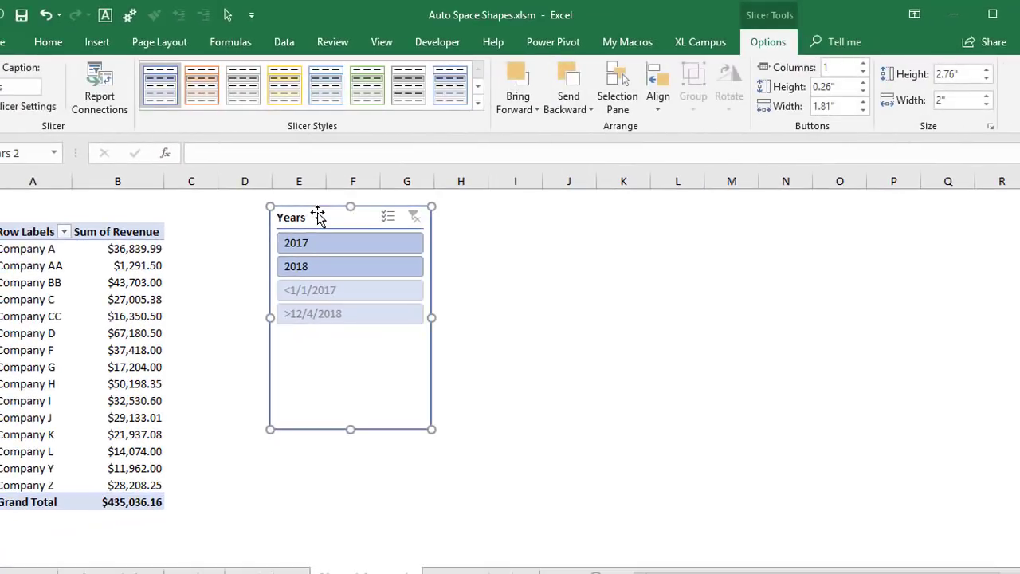
{"action": "left_click_drag", "start_coordinate": [317, 217], "coordinate": [313, 472]}
{"action": "key", "text": "shift"}
{"action": "key", "text": "ctrl+a"}
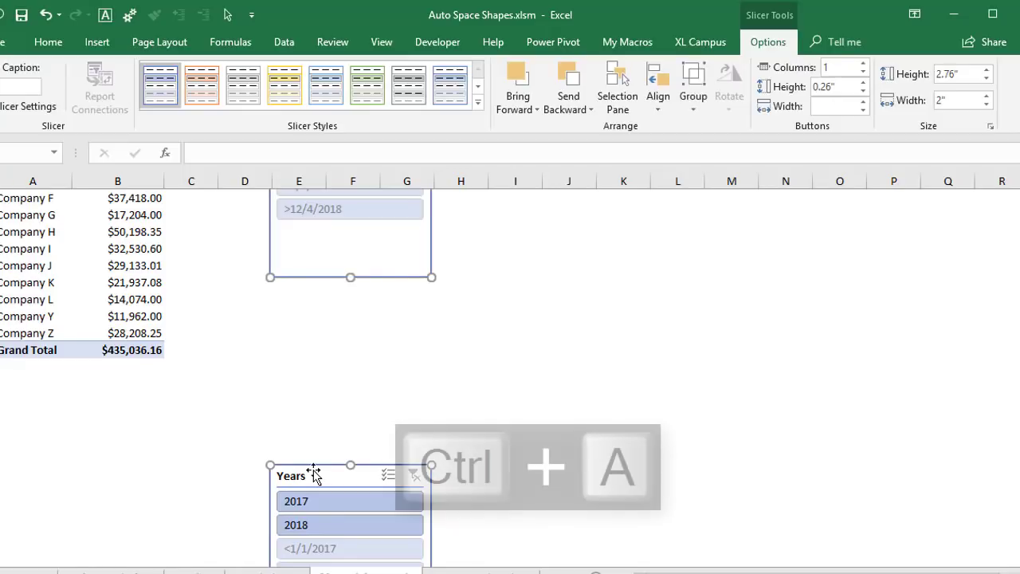
{"action": "left_click", "coordinate": [658, 98]}
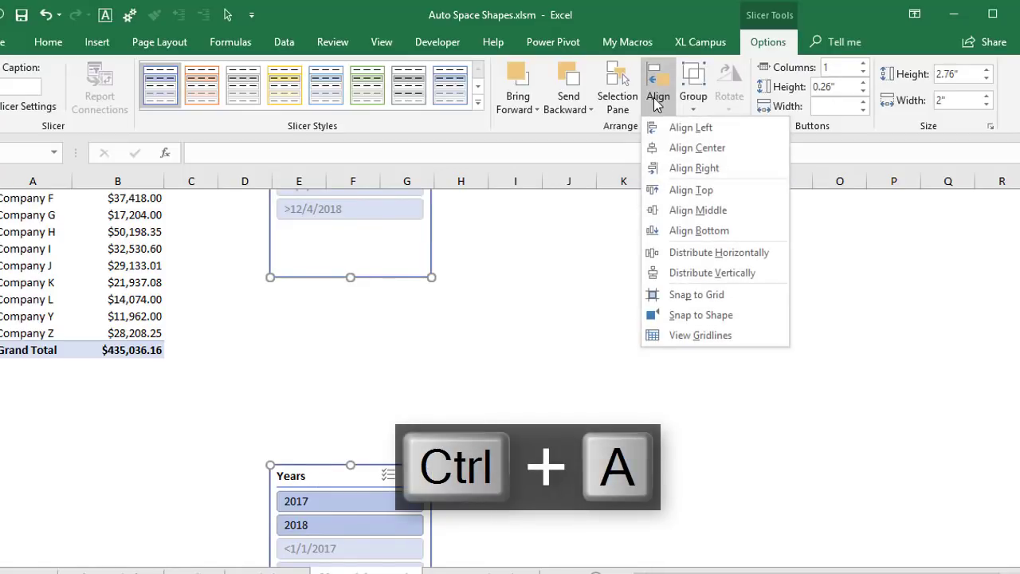
{"action": "left_click", "coordinate": [662, 273]}
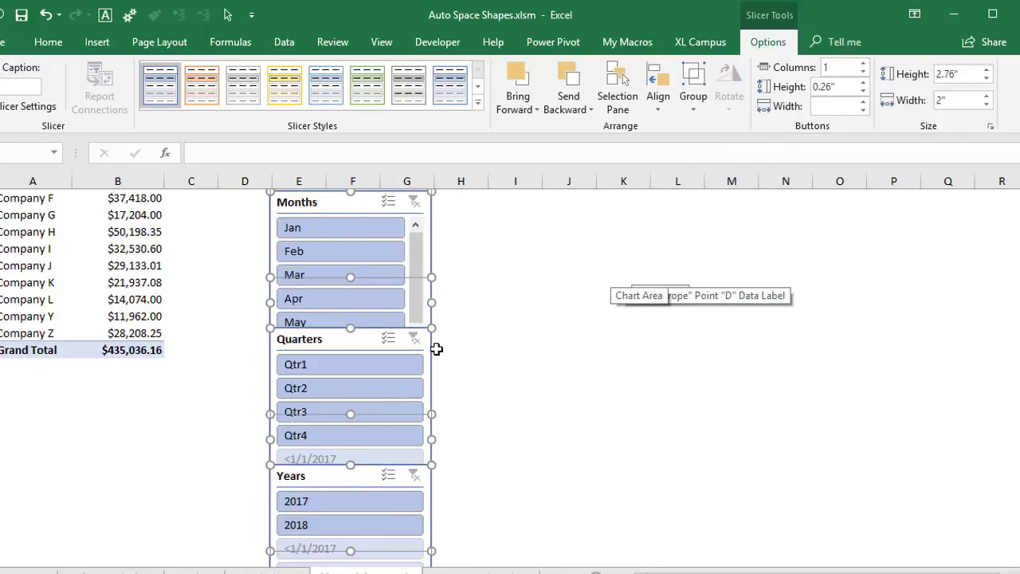
- Open the m_AutoSpace module in the Visual Basic editor and view the AutoSpace_Shapes_Vertical macro from its first line
{"action": "scroll", "coordinate": [440, 360], "scroll_direction": "down", "scroll_amount": 4}
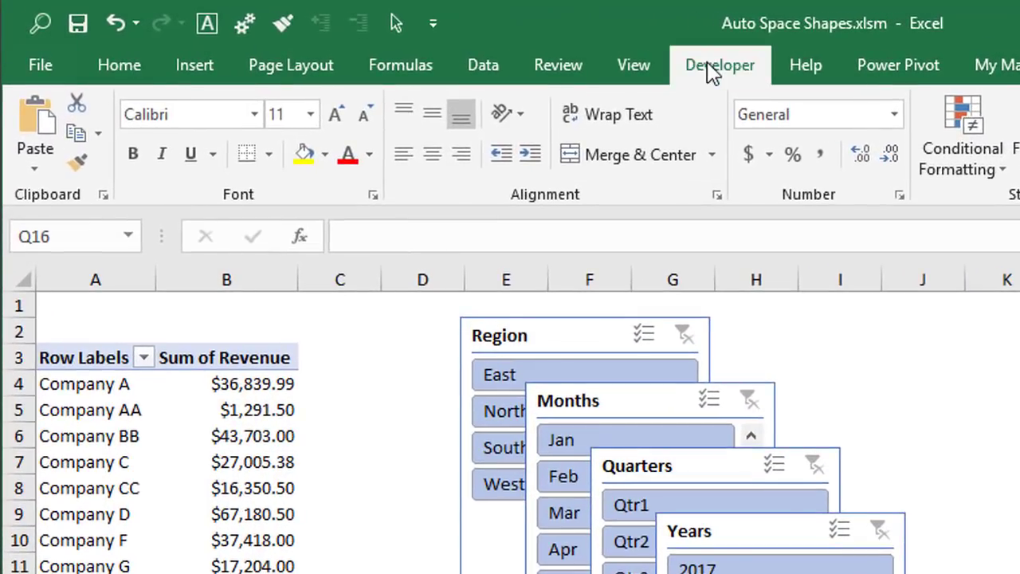
{"action": "left_click", "coordinate": [711, 70]}
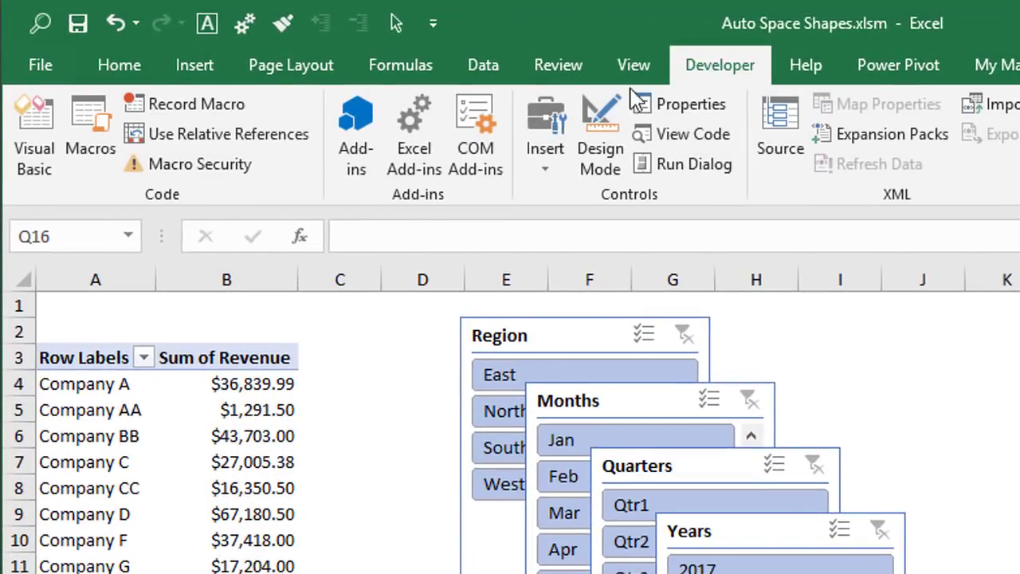
{"action": "left_click", "coordinate": [43, 144]}
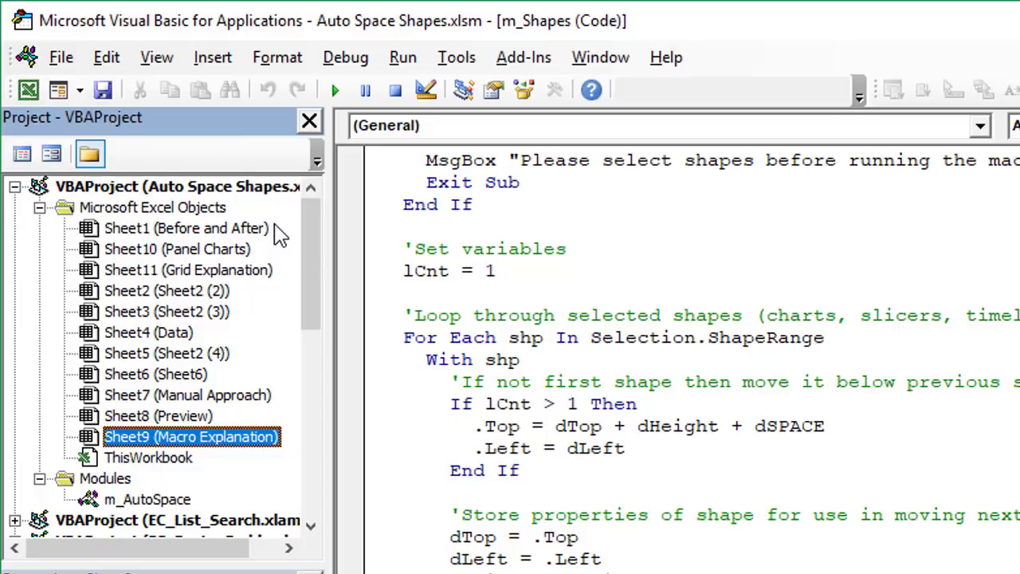
{"action": "double_click", "coordinate": [148, 501]}
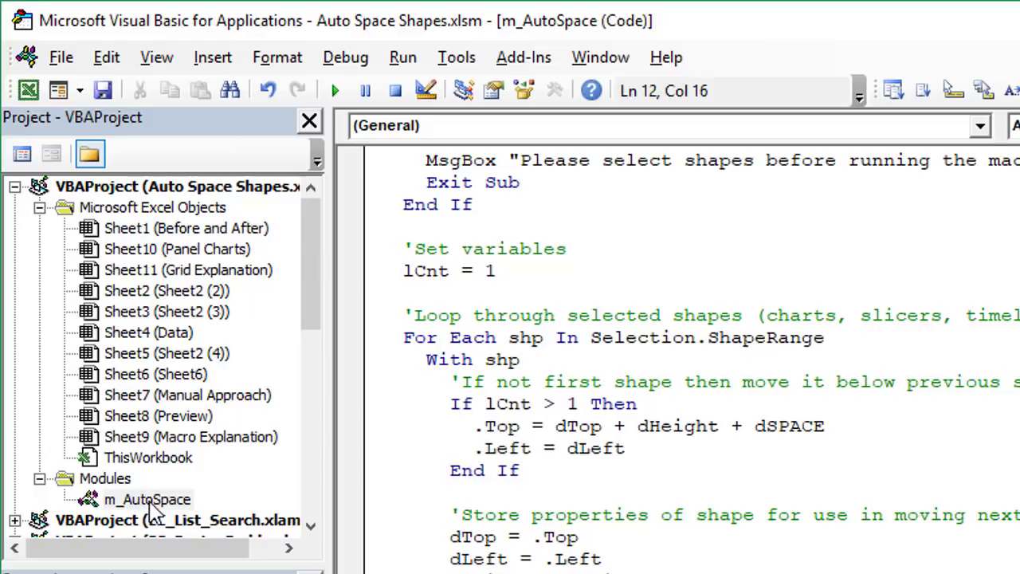
{"action": "left_click", "coordinate": [497, 359]}
{"action": "scroll", "coordinate": [497, 355], "scroll_direction": "up", "scroll_amount": 3}
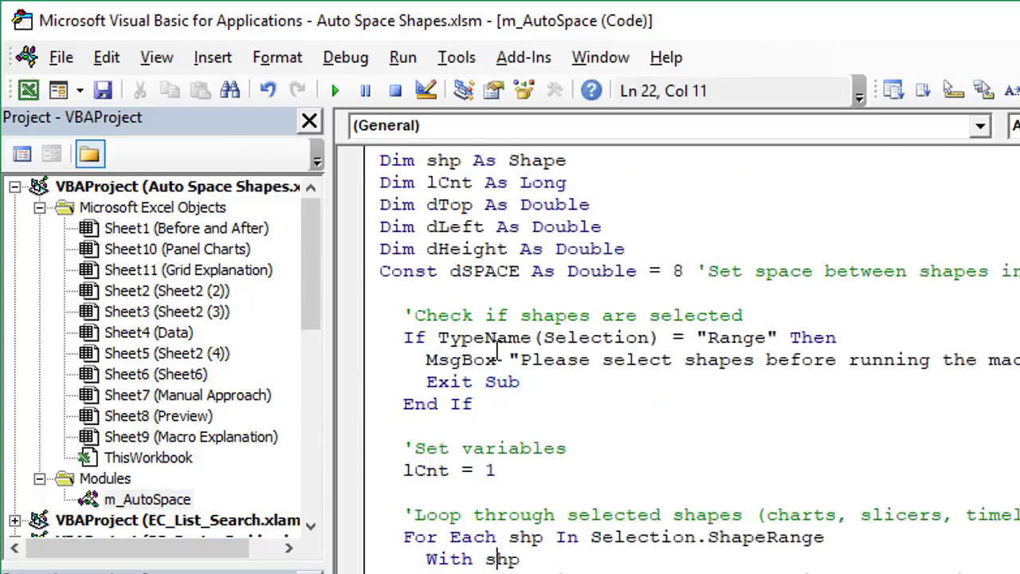
{"action": "scroll", "coordinate": [497, 351], "scroll_direction": "up", "scroll_amount": 1}
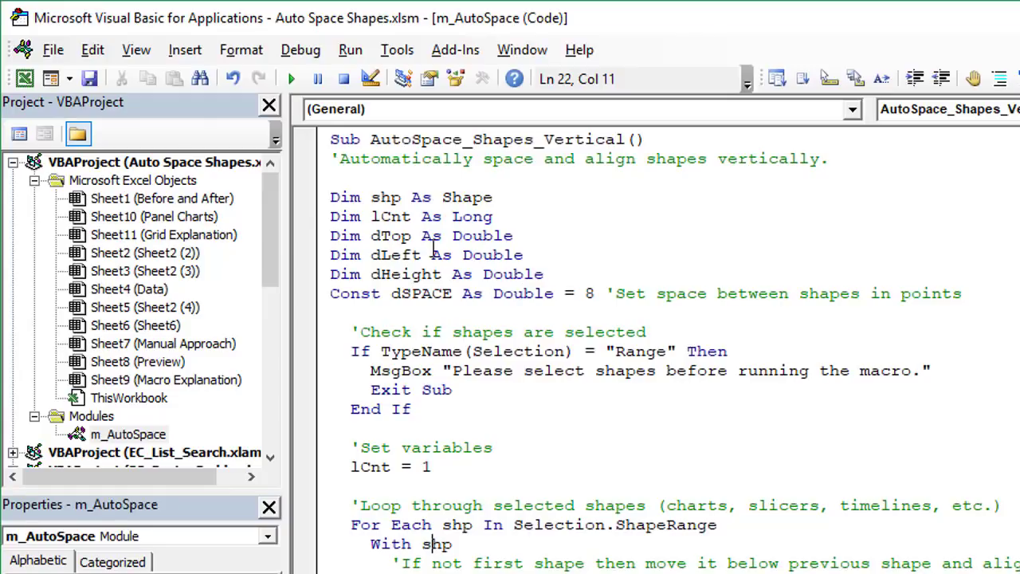
- Return to the workbook, select all four overlapping slicers, and run the AutoSpace Vertical macro on them
{"action": "left_click", "coordinate": [25, 77]}
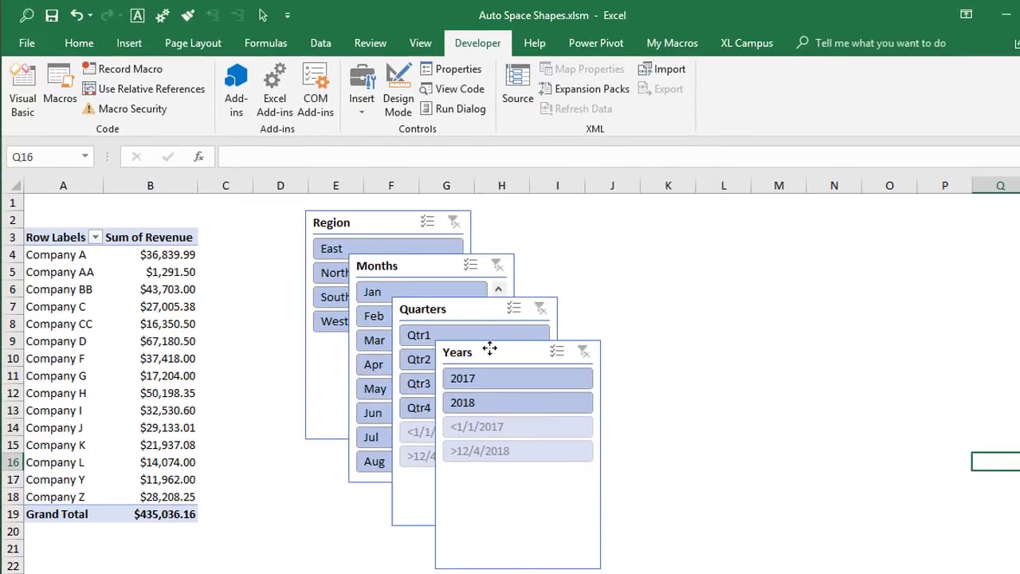
{"action": "left_click", "coordinate": [489, 349]}
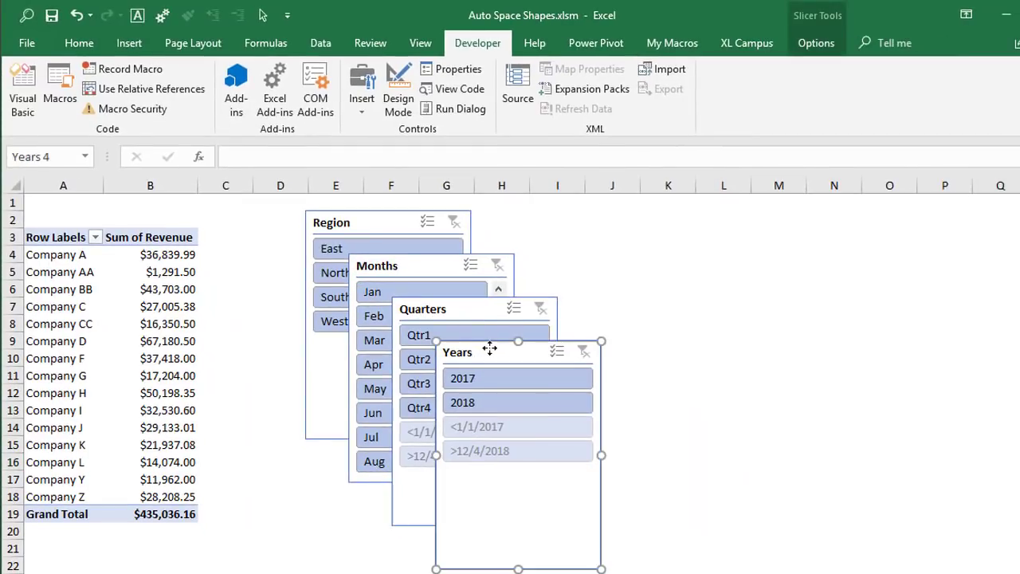
{"action": "key", "text": "ctrl+a"}
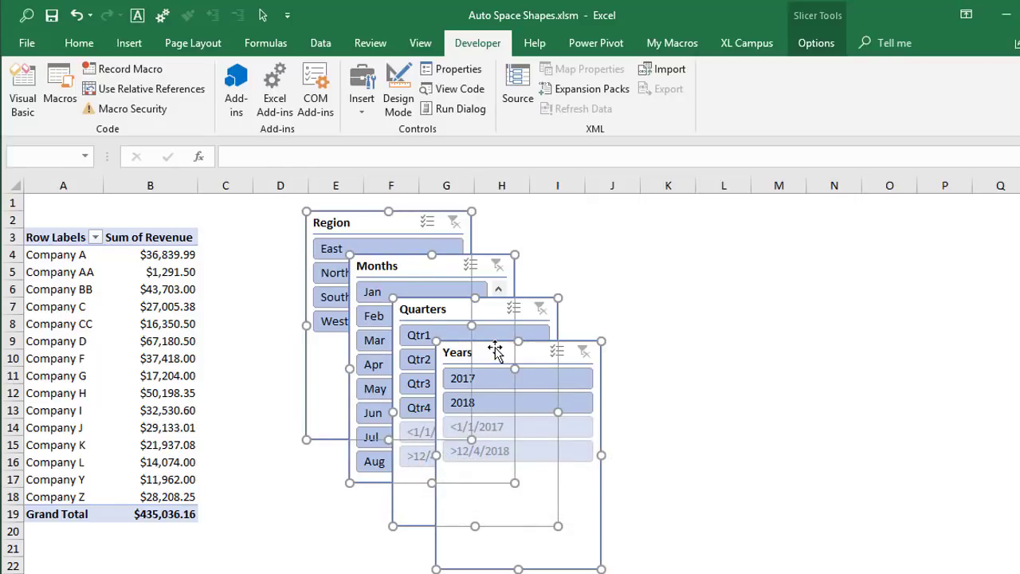
{"action": "left_click", "coordinate": [664, 44]}
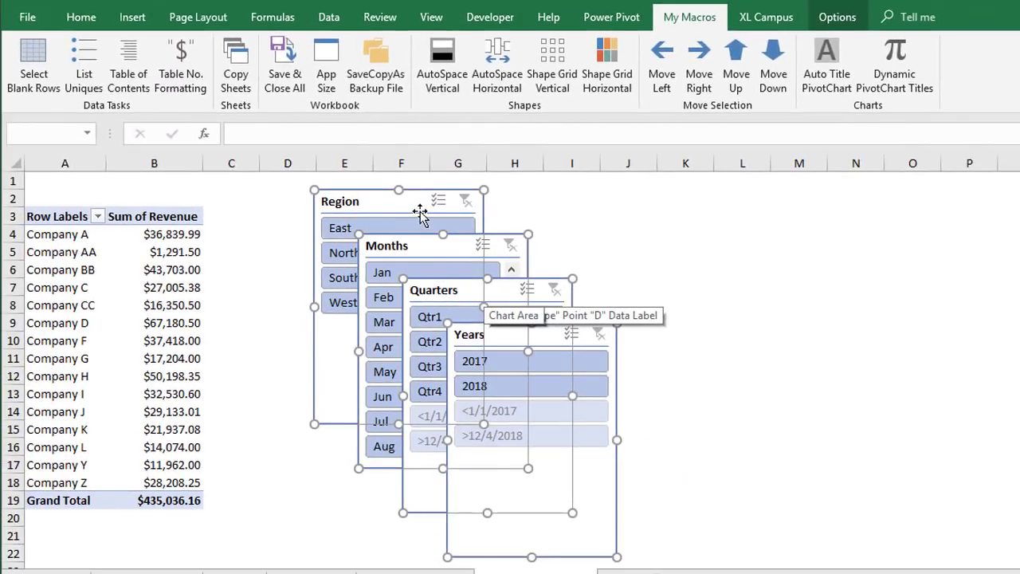
{"action": "left_click", "coordinate": [444, 90]}
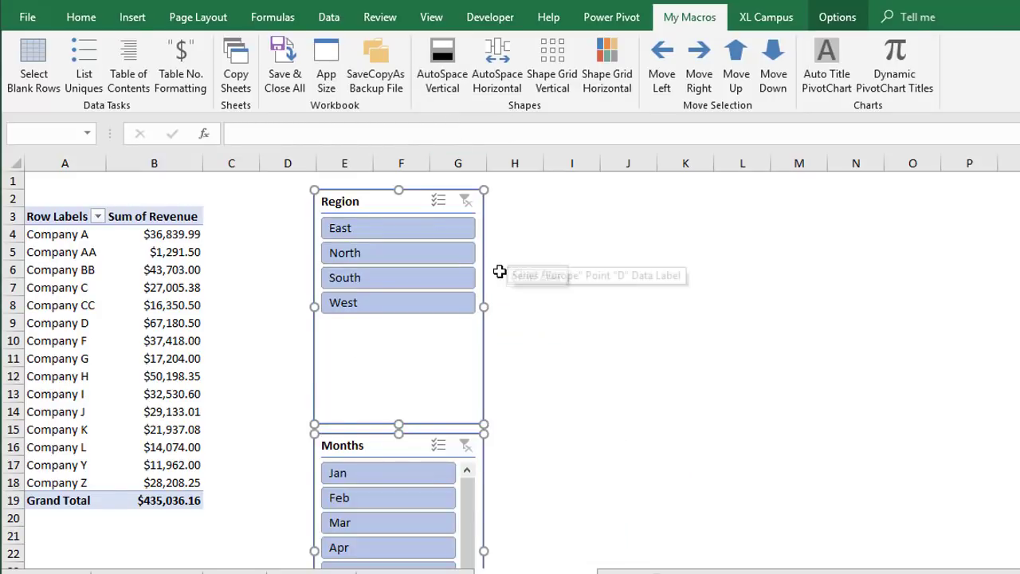
{"action": "scroll", "coordinate": [503, 305], "scroll_direction": "down", "scroll_amount": 1}
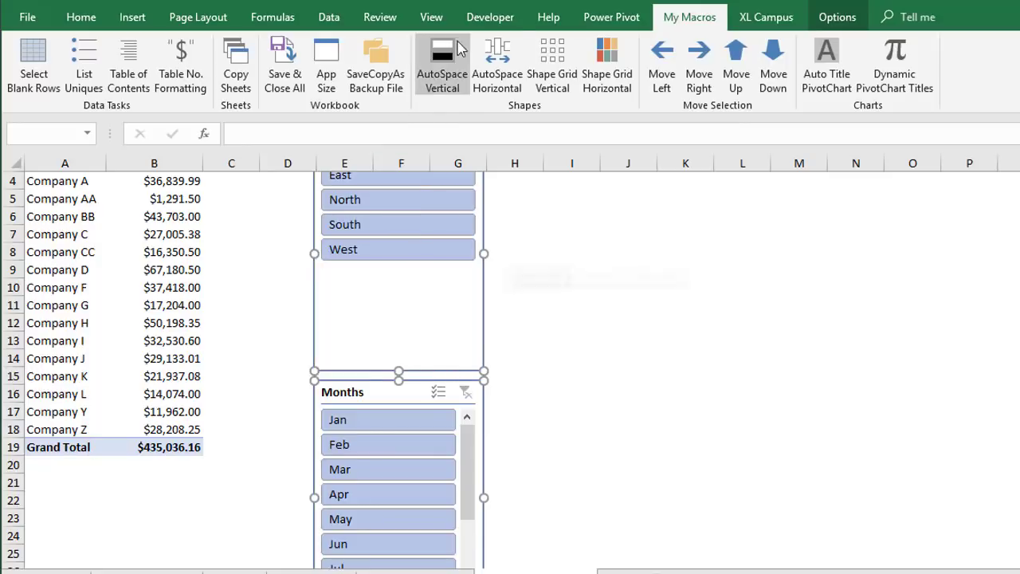
- Reopen the macro code and highlight the value of the dSPACE constant that sets the space between shapes
{"action": "left_click", "coordinate": [478, 20]}
{"action": "left_click", "coordinate": [23, 73]}
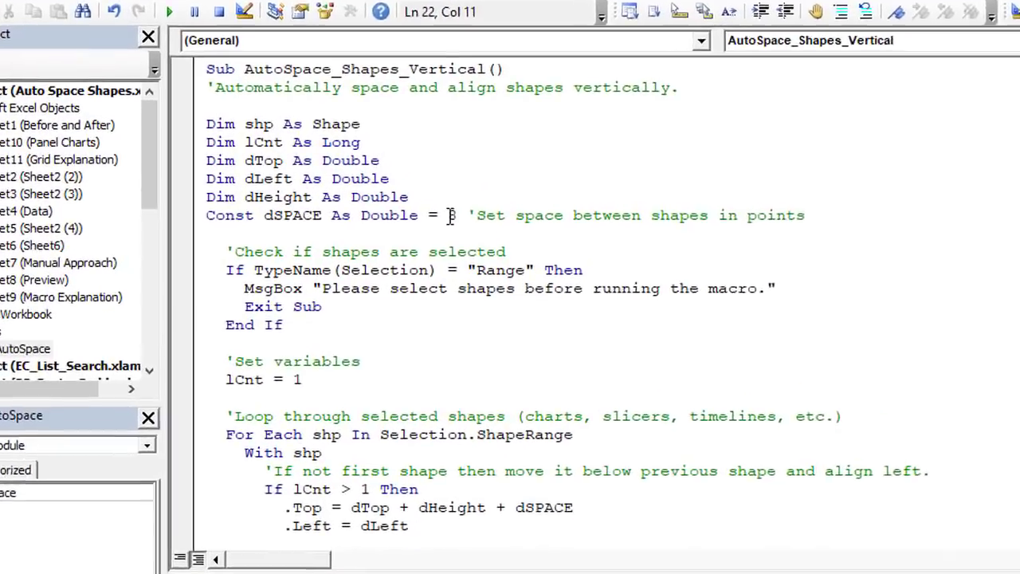
{"action": "double_click", "coordinate": [461, 203]}
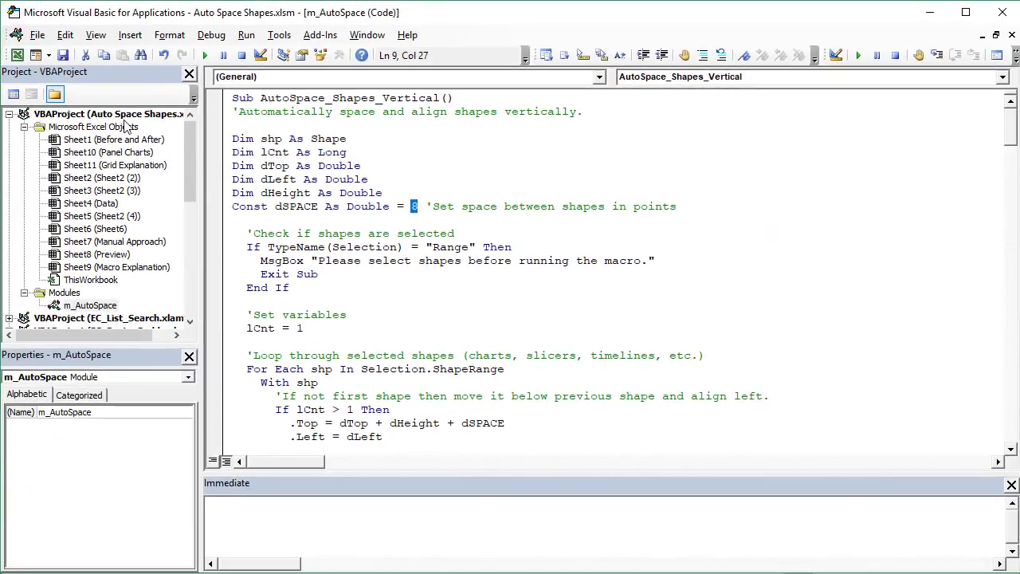
- Return to the worksheet, run the AutoSpace Horizontal macro on the four selected slicers, and deselect them
{"action": "left_click", "coordinate": [17, 56]}
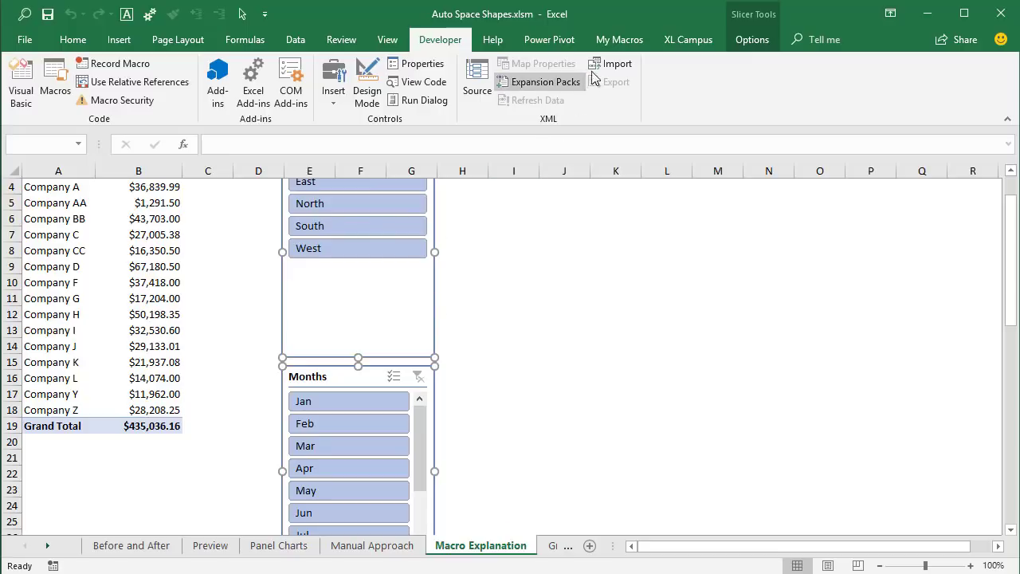
{"action": "left_click", "coordinate": [612, 44]}
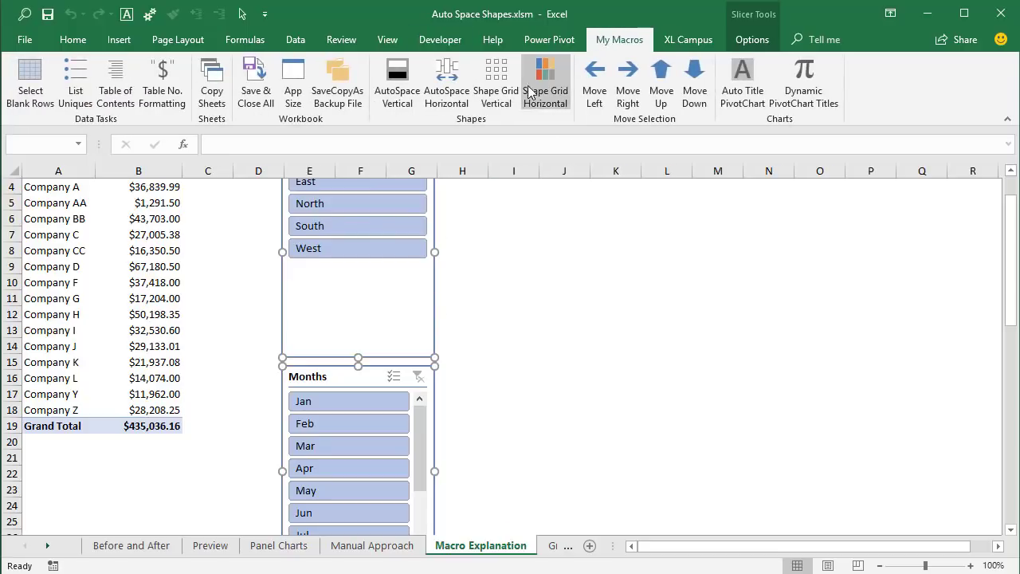
{"action": "left_click", "coordinate": [438, 112]}
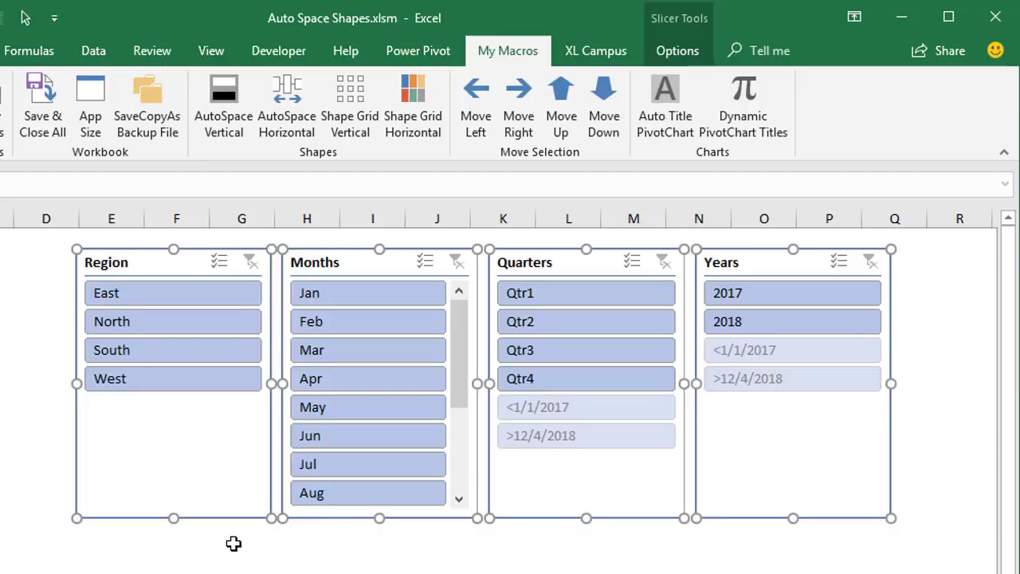
{"action": "left_click", "coordinate": [234, 543]}
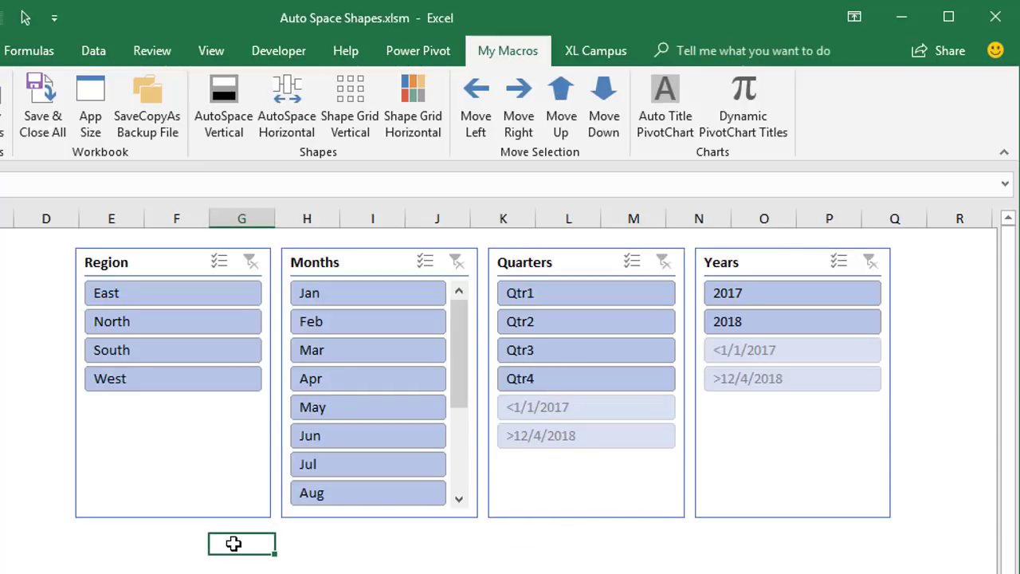
- Select the slicers in the order Region, Years, Quarters, Months, rearrange them with AutoSpace Horizontal, and deselect them
{"action": "left_click", "coordinate": [152, 262]}
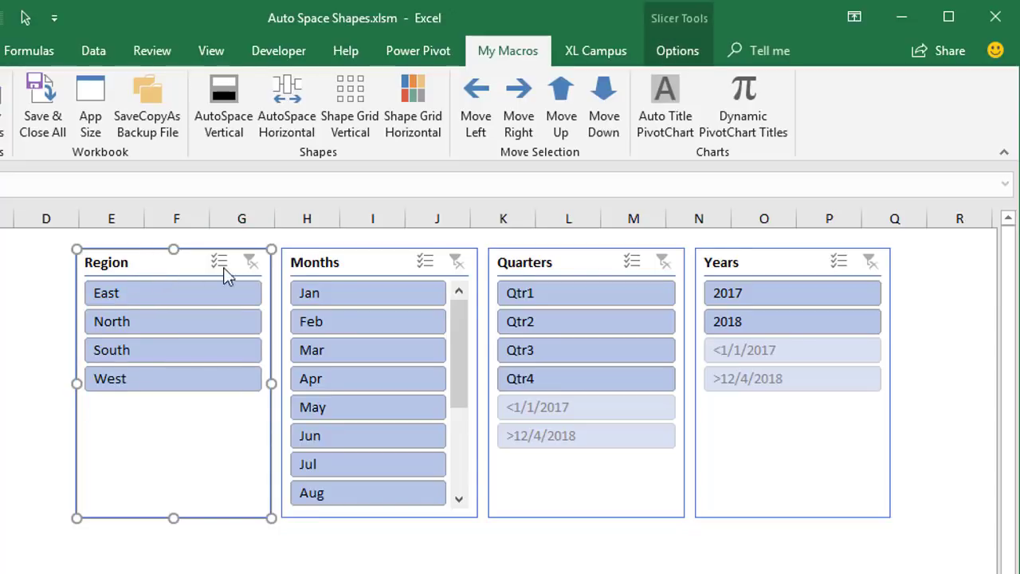
{"action": "left_click", "coordinate": [762, 265], "text": "ctrl"}
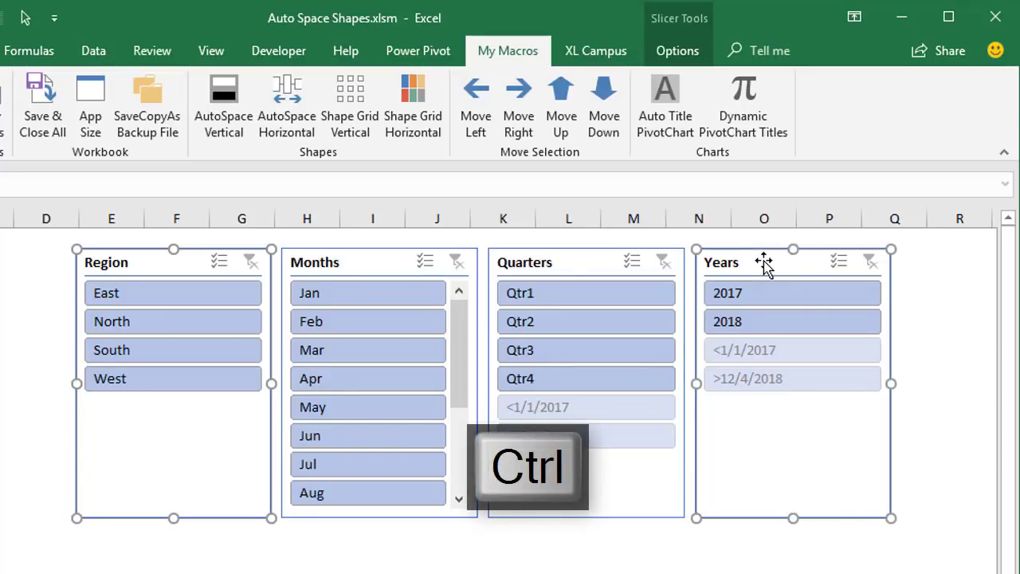
{"action": "left_click", "coordinate": [575, 271], "text": "ctrl"}
{"action": "left_click", "coordinate": [375, 267], "text": "ctrl"}
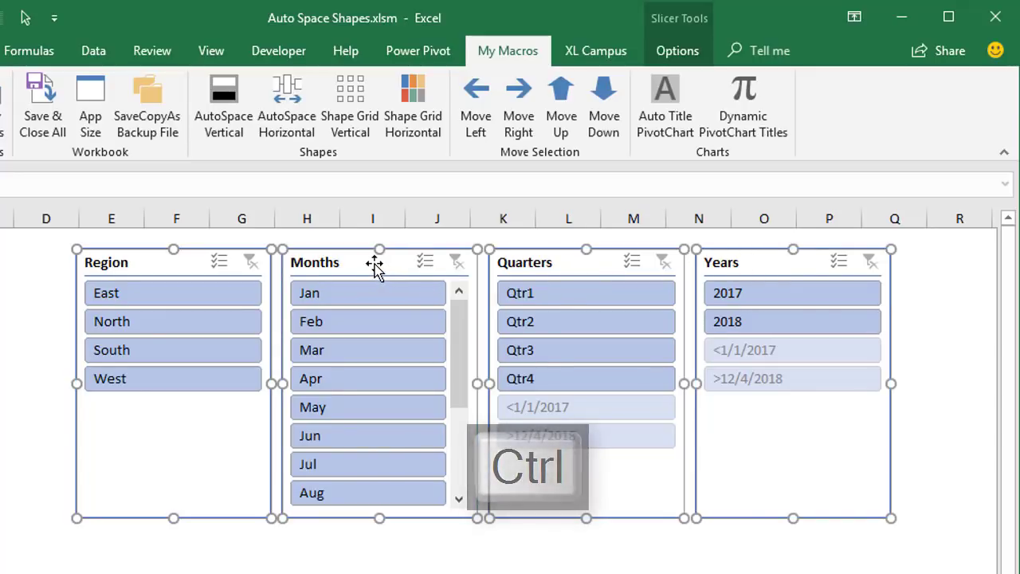
{"action": "left_click", "coordinate": [282, 137]}
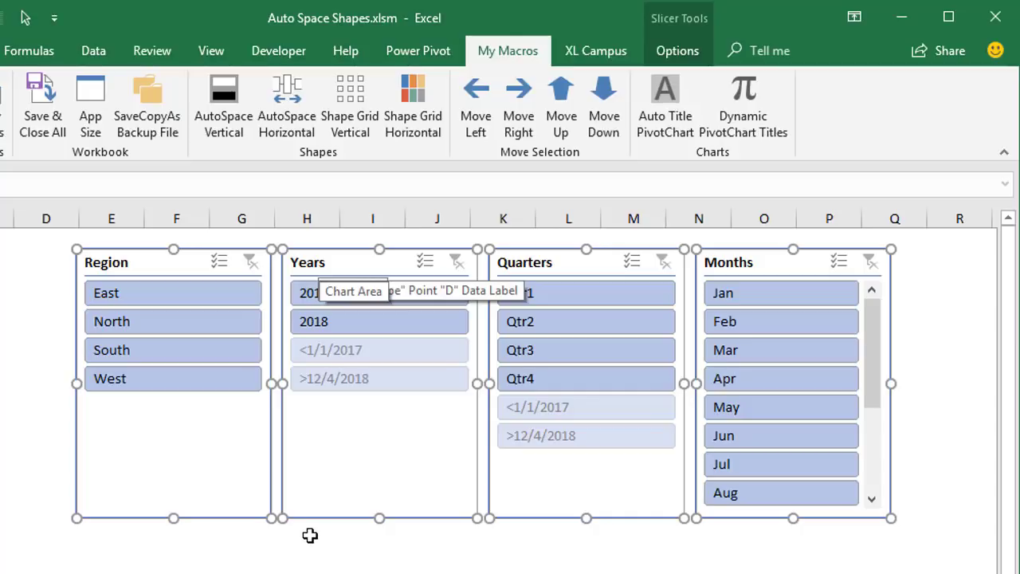
{"action": "left_click", "coordinate": [296, 540]}
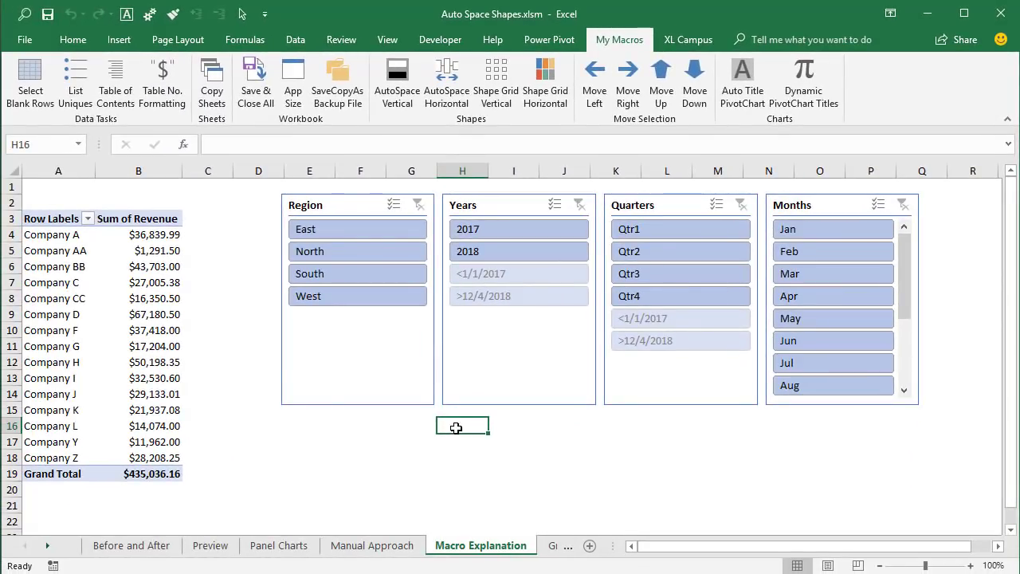
- Switch to the macro code and back to the workbook, and open the Grid Explanation sheet
{"action": "key", "text": "alt+F11"}
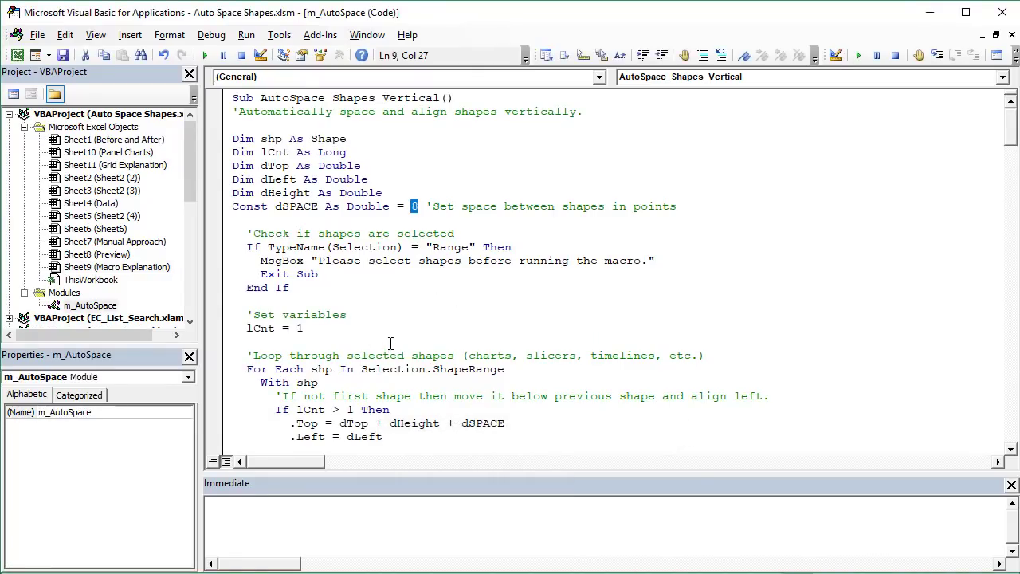
{"action": "key", "text": "alt+F11"}
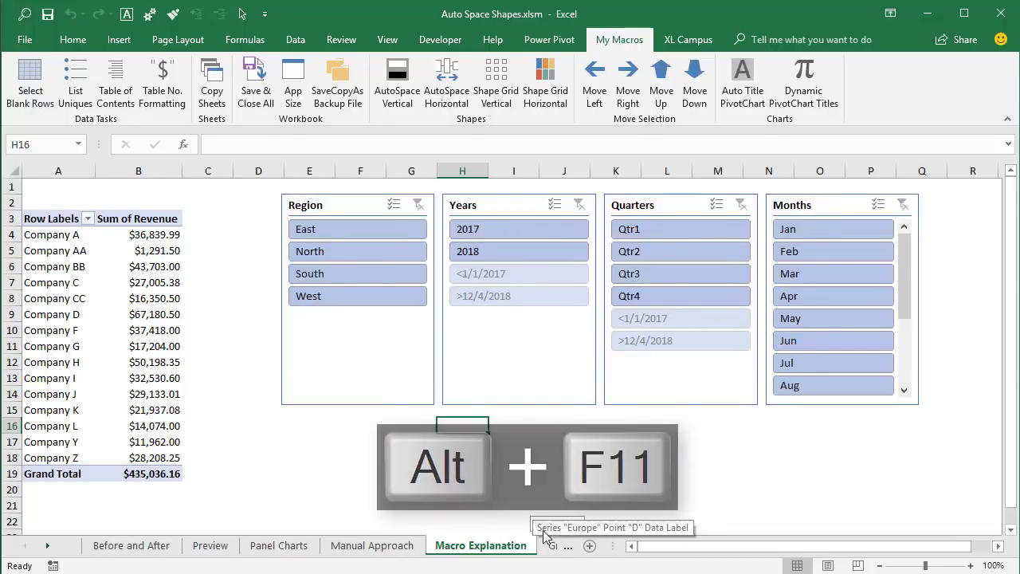
{"action": "left_click", "coordinate": [554, 545]}
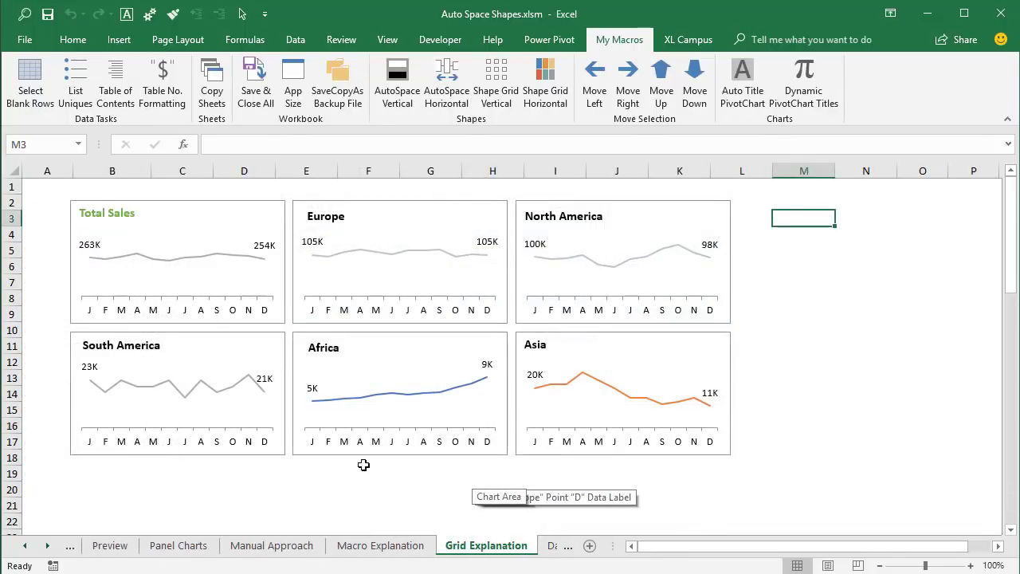